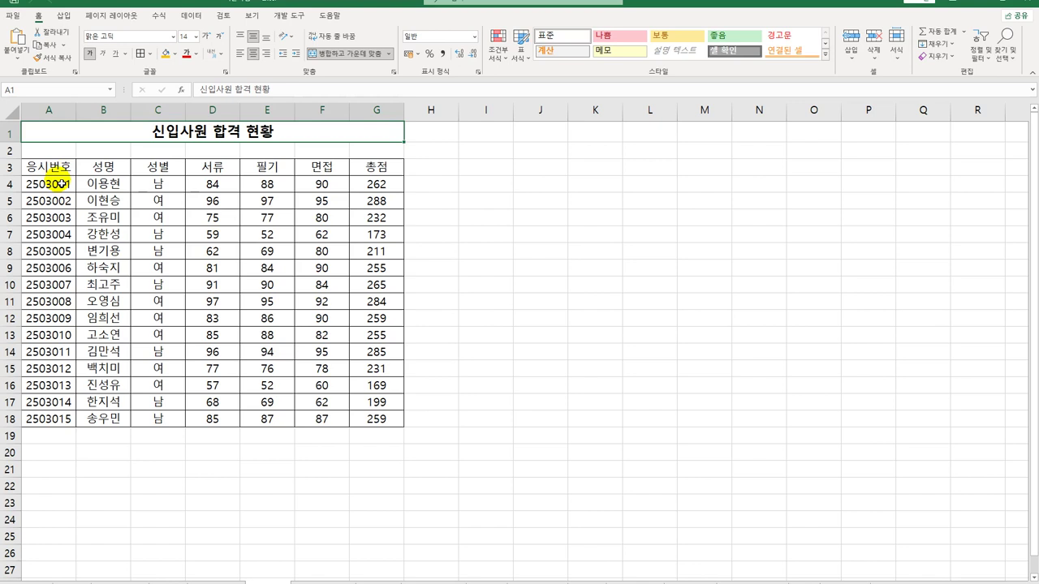
Step: Copy the 성별 header together with the value 남 below it into A20:A21 as the first filter criterion
click(158, 169)
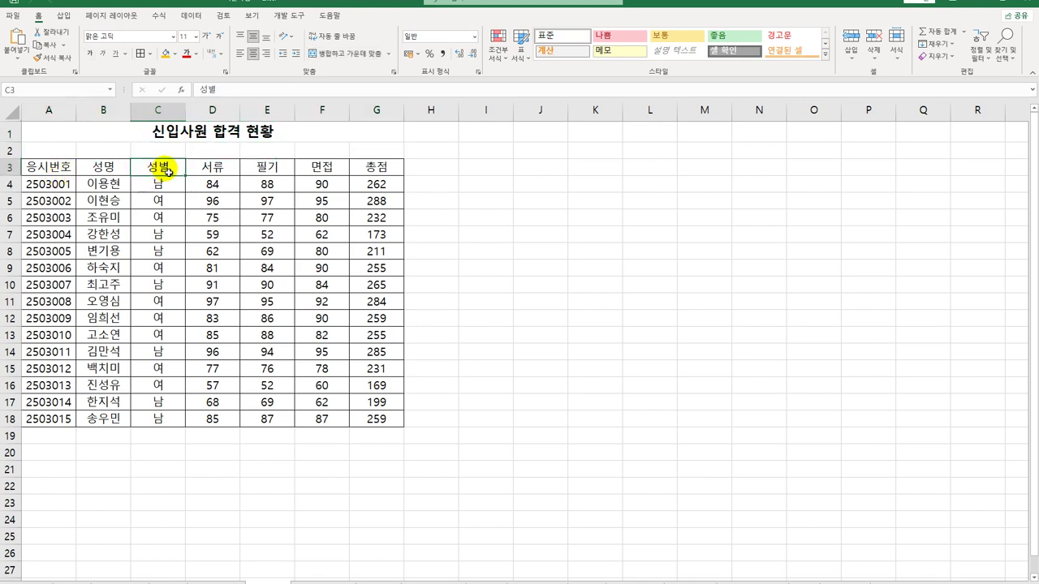
click(371, 170)
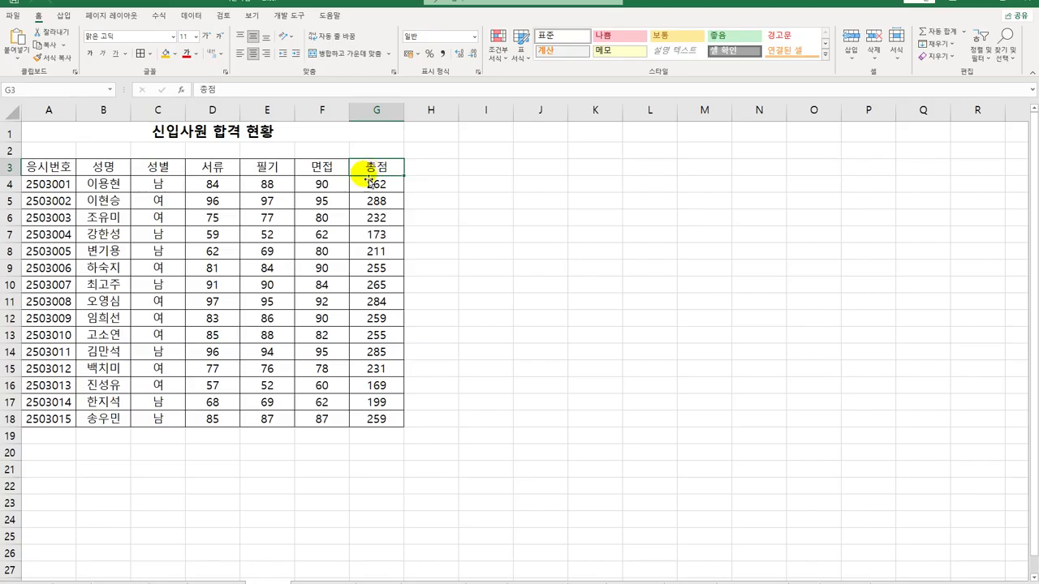
click(72, 459)
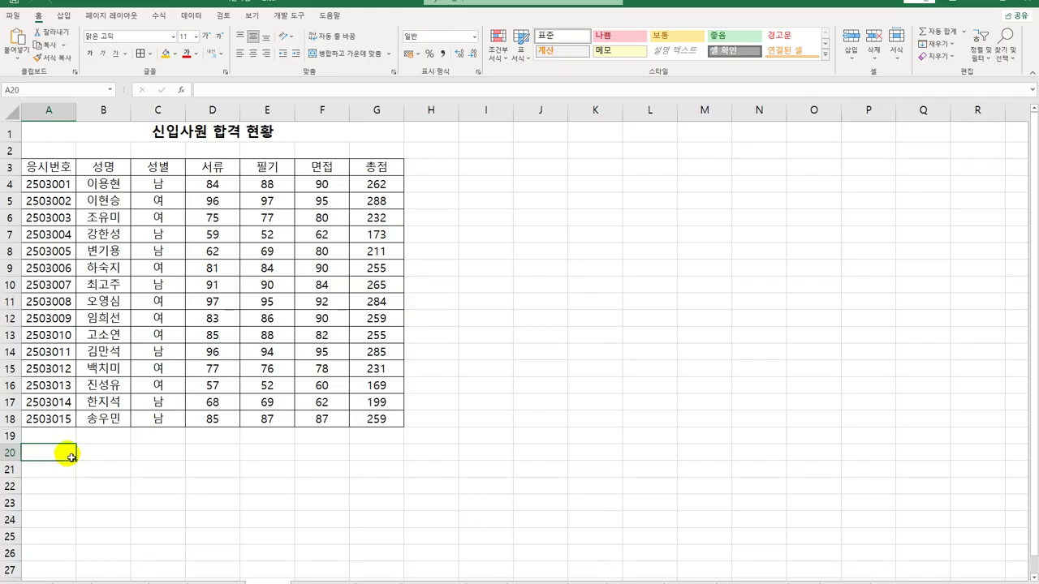
drag(154, 168, 161, 187)
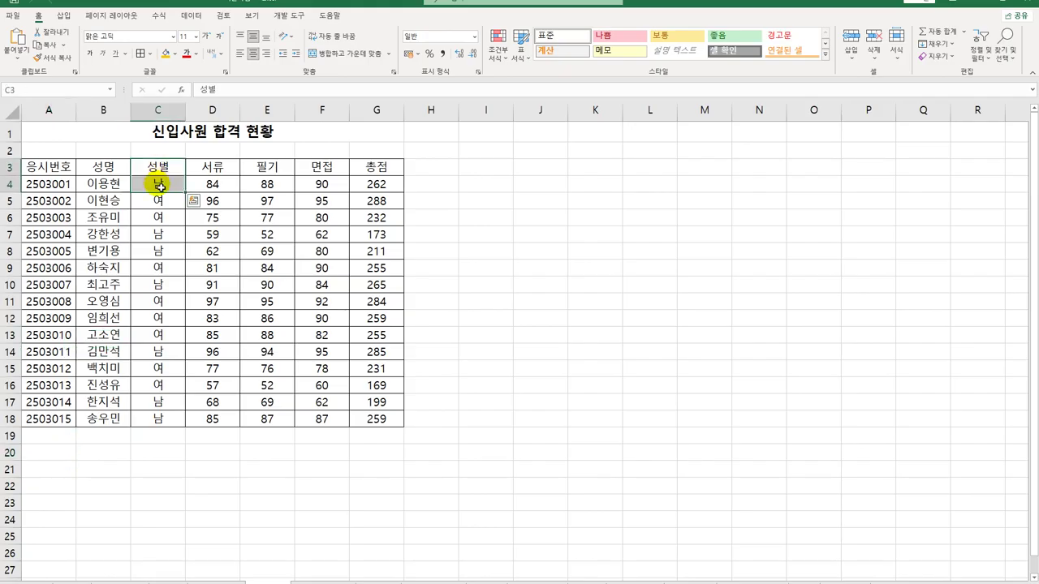
key(ctrl+c)
click(55, 459)
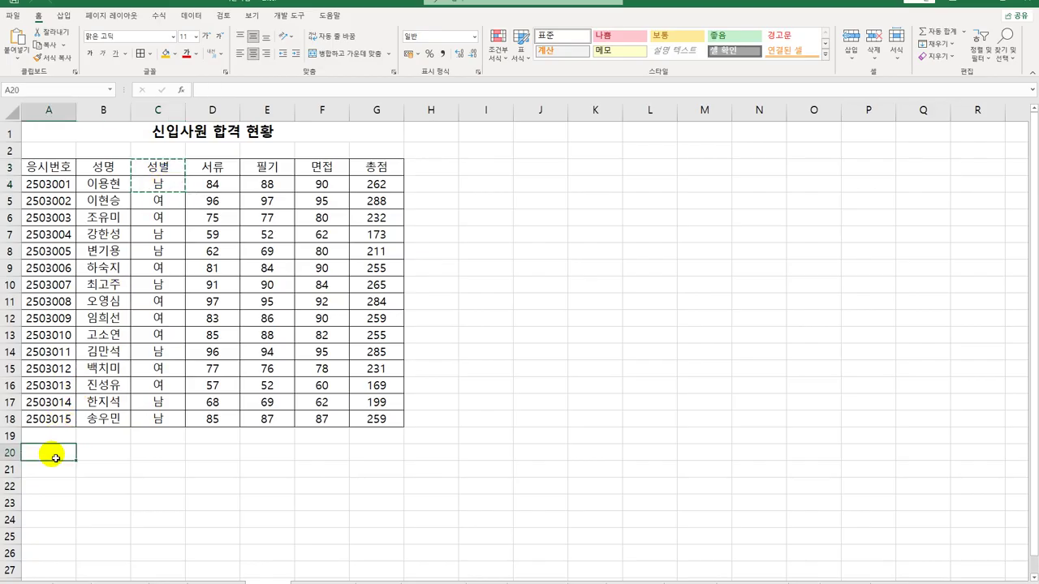
key(ctrl+v)
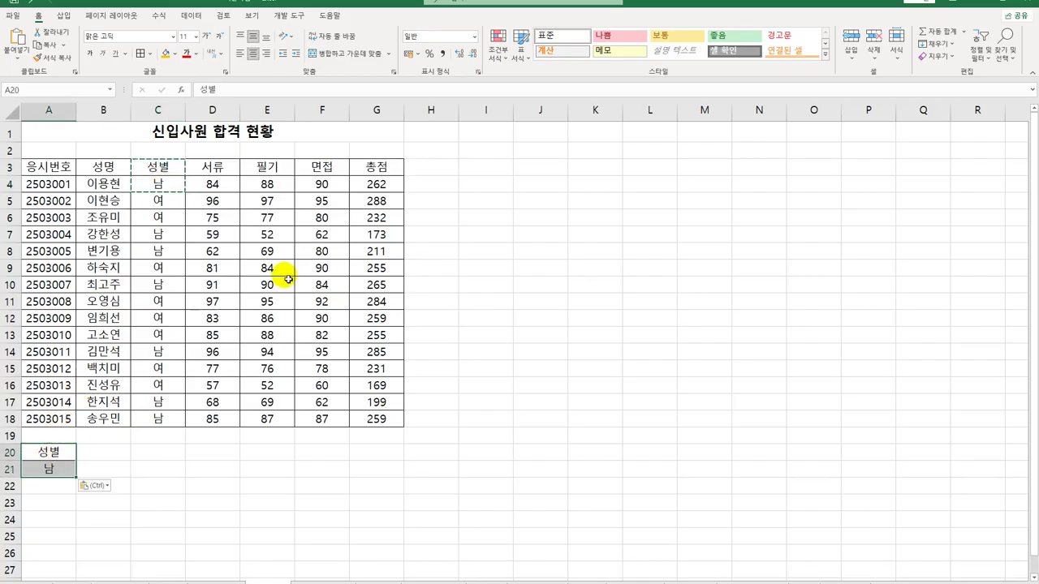
Step: Copy the 총점 header to B20 and enter the condition >=250 beneath it in B21
click(376, 167)
key(ctrl+c)
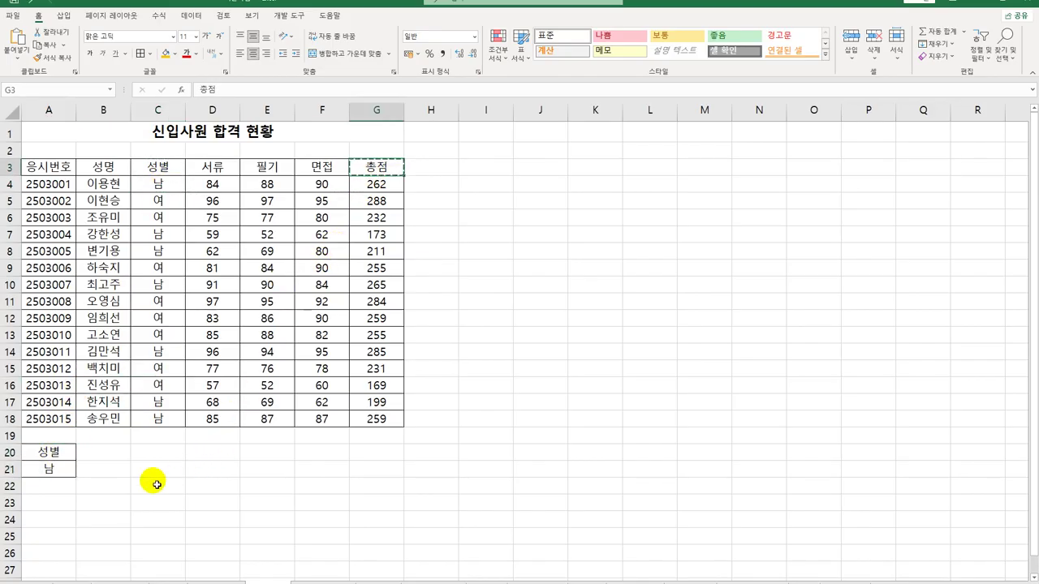
click(99, 454)
key(ctrl+v)
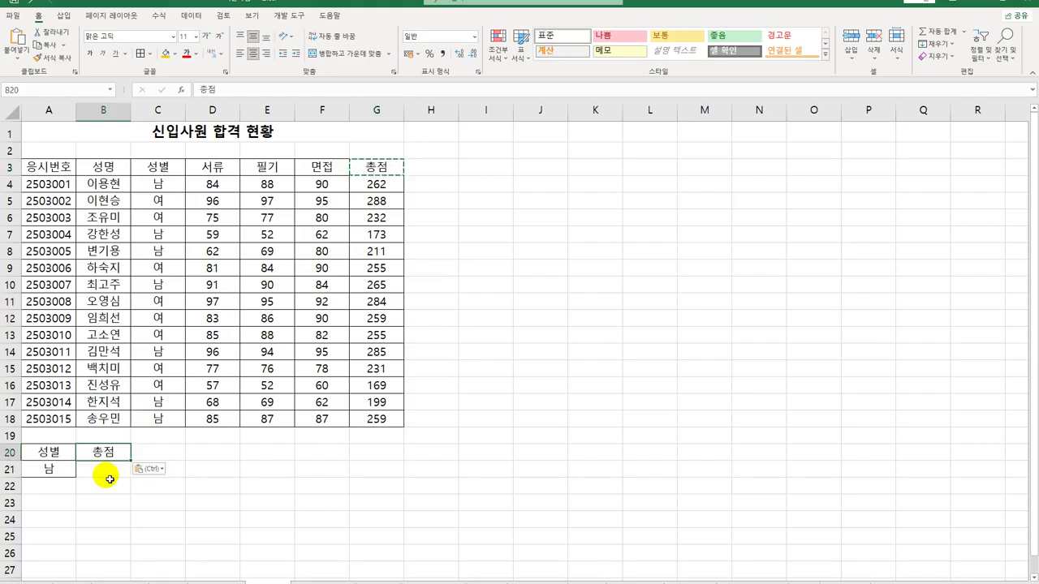
click(108, 472)
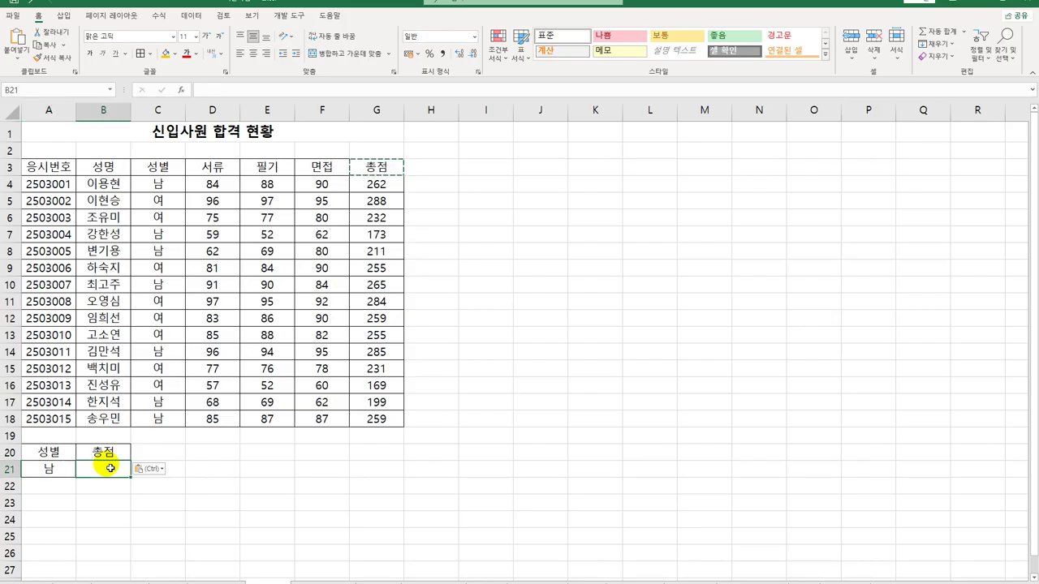
text(>=250)
key(Return)
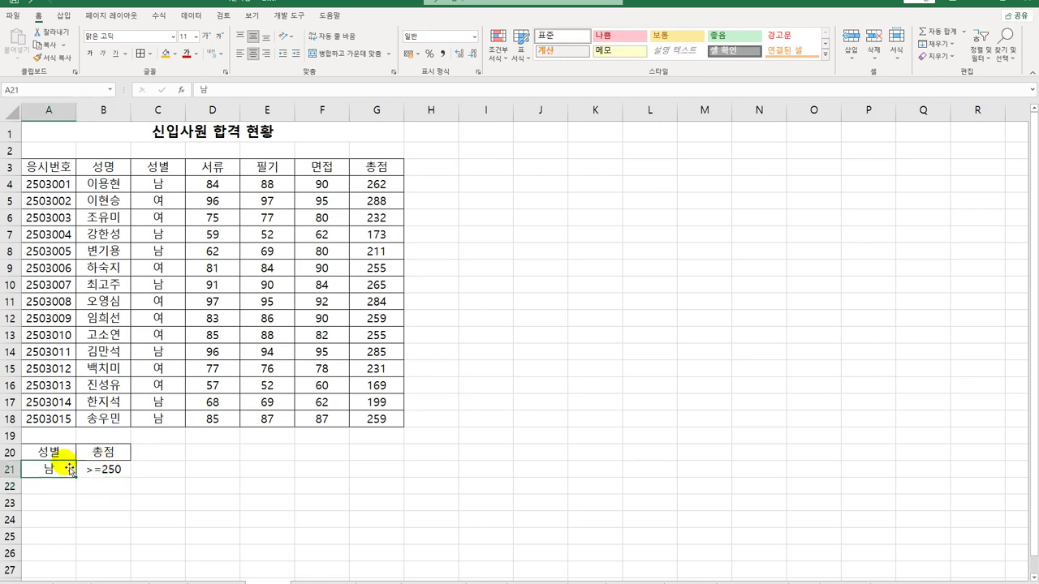
drag(69, 452, 95, 461)
click(95, 456)
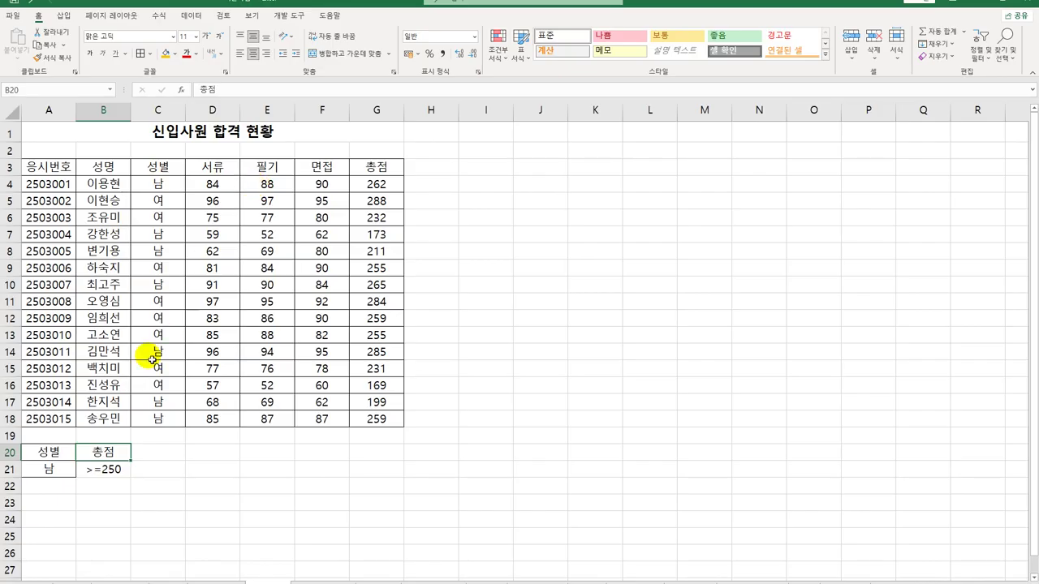
click(68, 471)
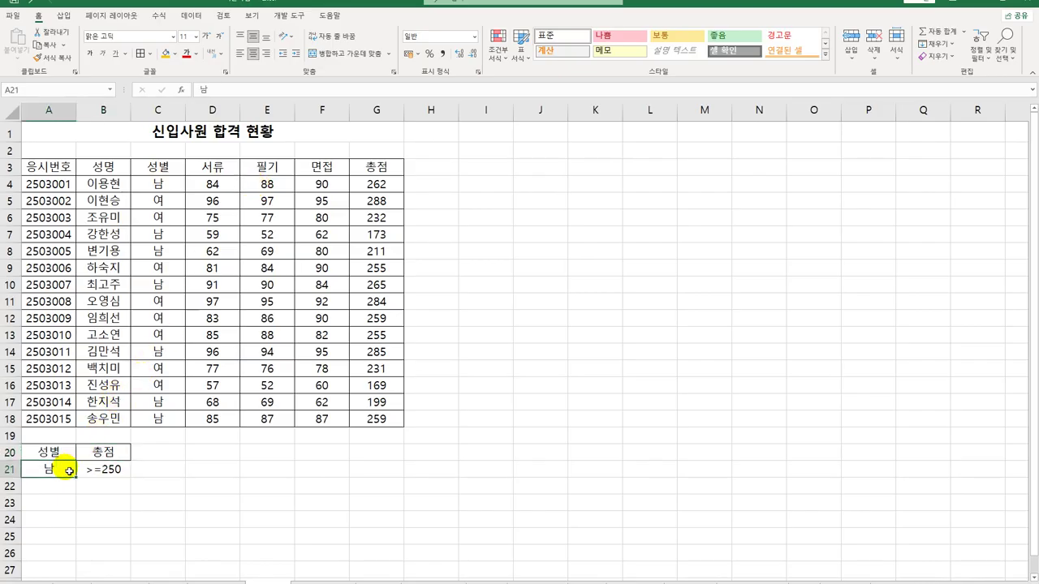
click(107, 472)
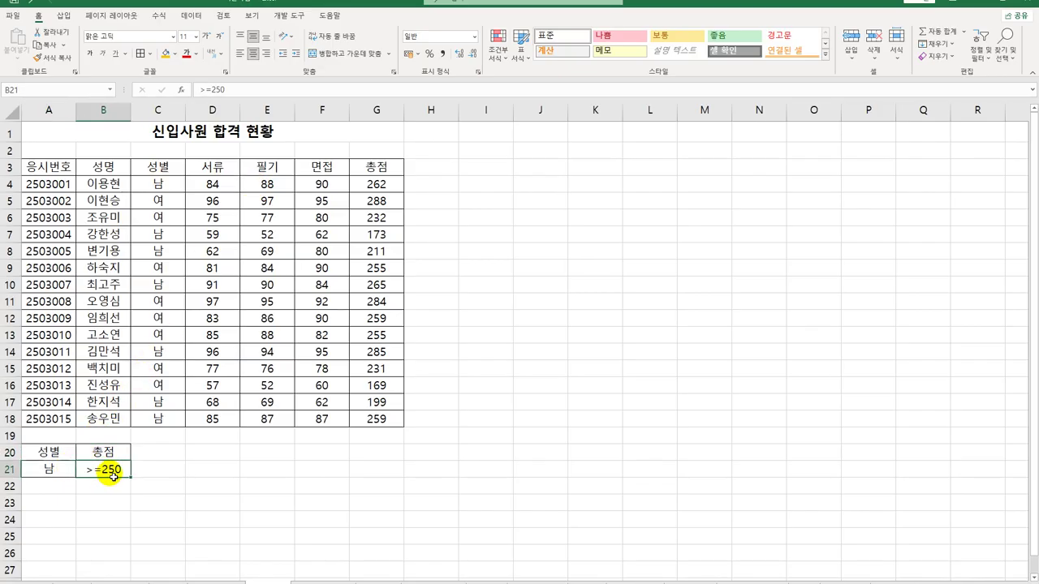
click(61, 469)
drag(61, 469, 86, 469)
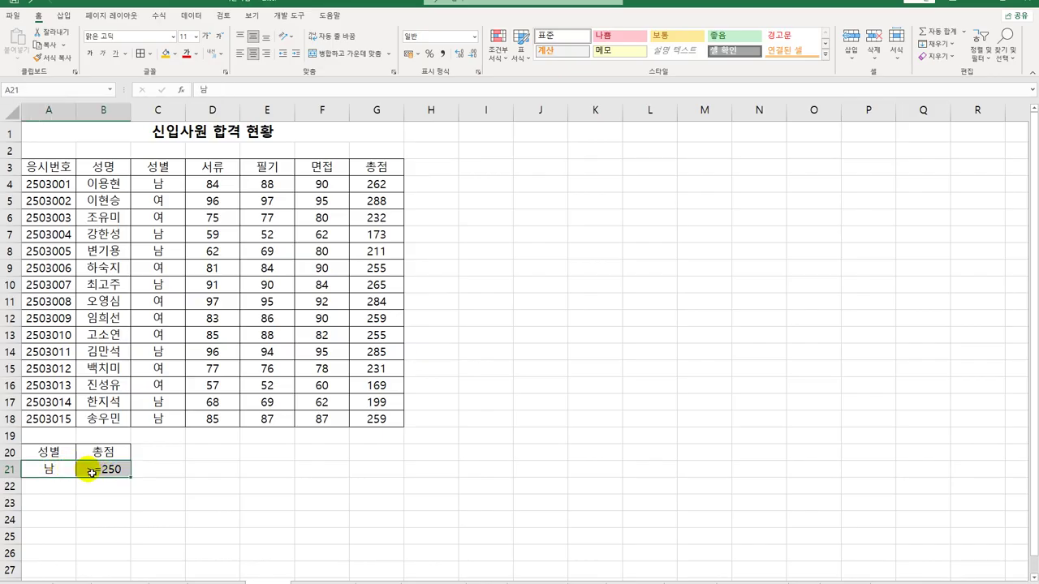
click(88, 477)
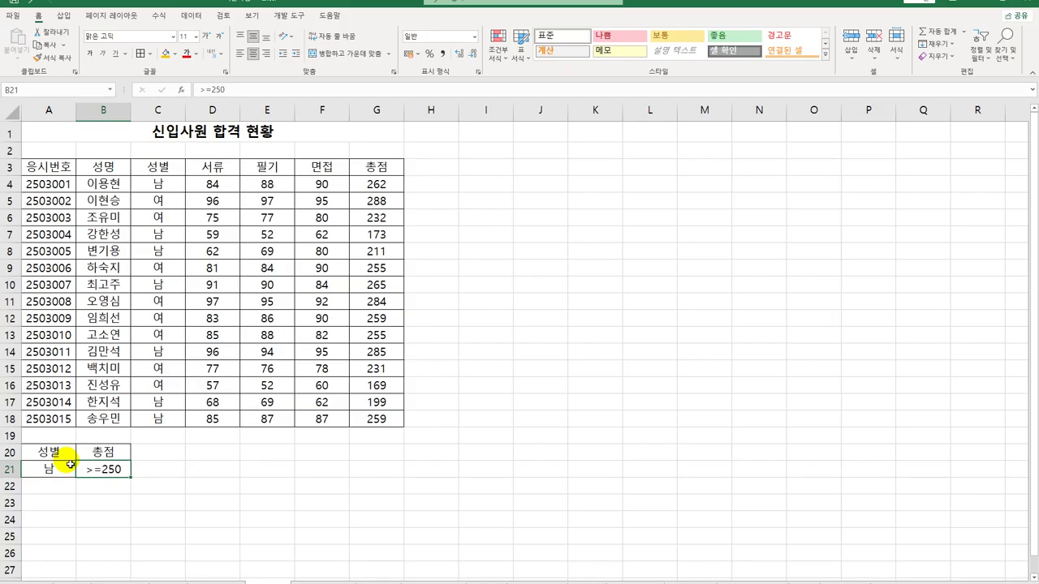
Step: Move the >=250 condition down one row to B22, and return it to B21 beside 남
mouse_move(71, 465)
mouse_down()
mouse_move(91, 489)
mouse_move(70, 474)
mouse_move(85, 475)
mouse_move(65, 489)
mouse_move(96, 494)
mouse_up()
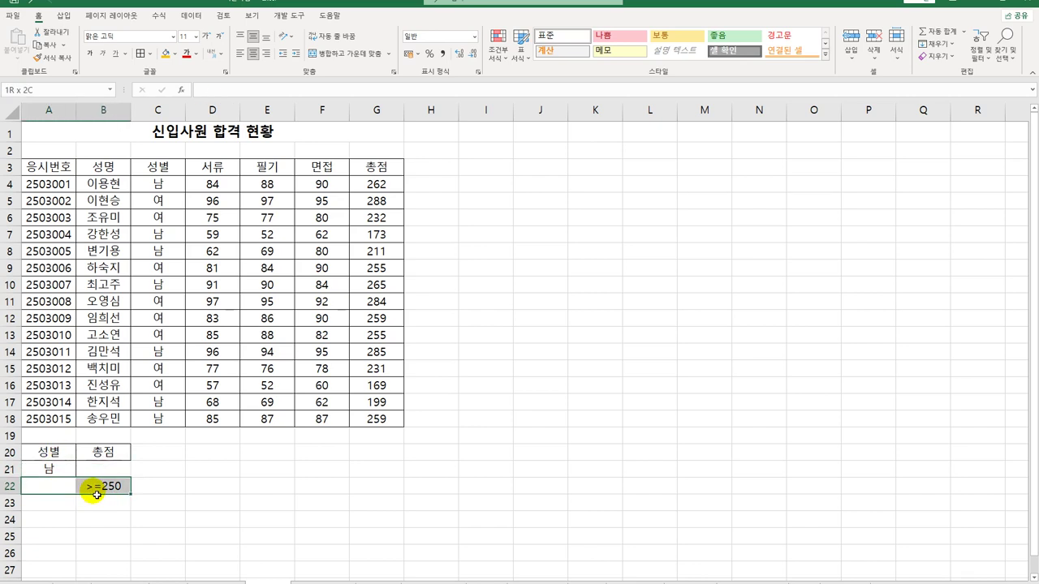
click(96, 491)
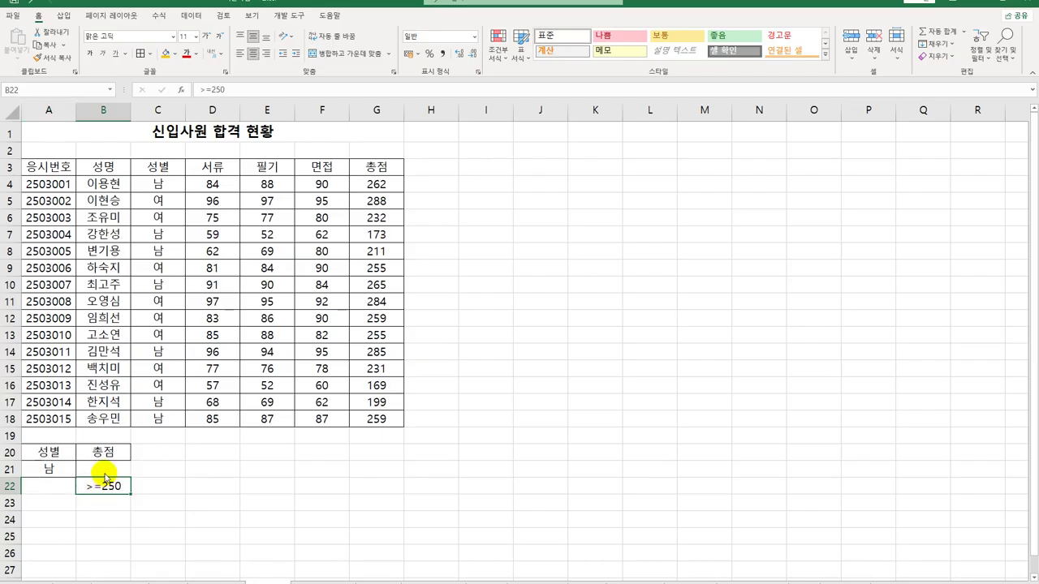
drag(104, 479, 103, 462)
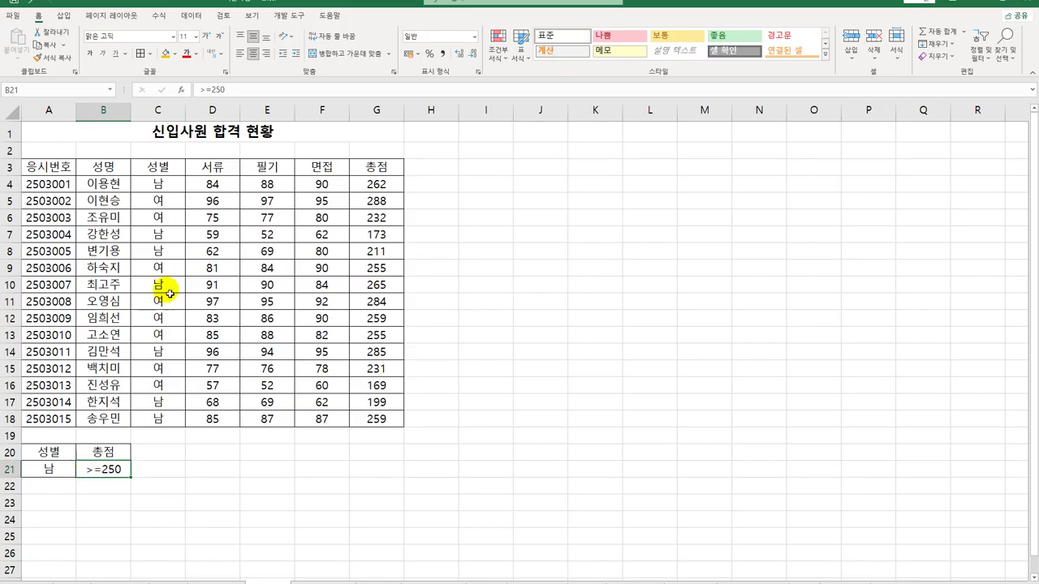
Step: Copy the 응시번호, 성명, 서류, 필기 and 면접 headers from the table into row 25, starting at A25
click(71, 168)
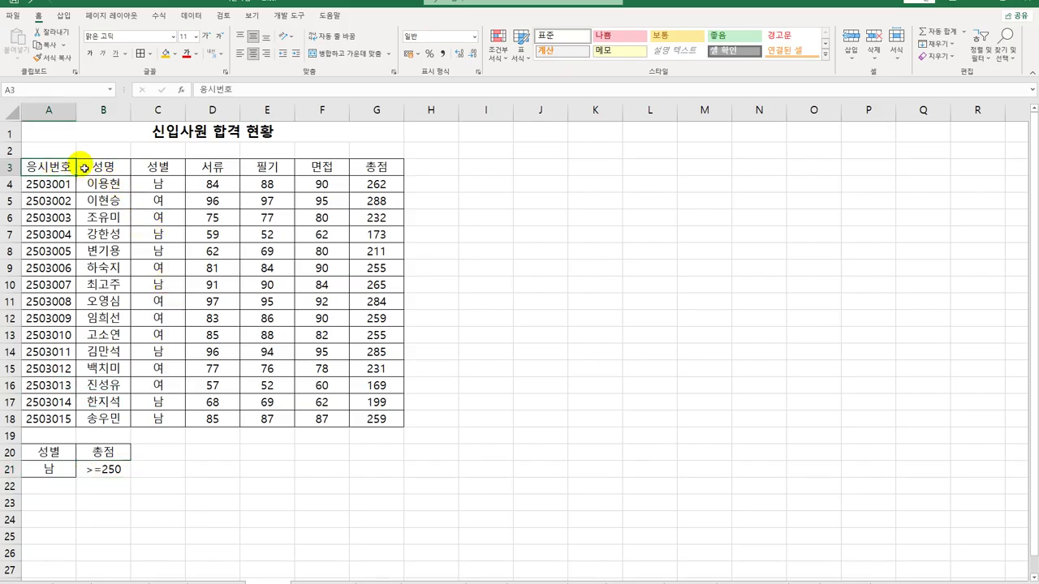
drag(85, 168, 116, 166)
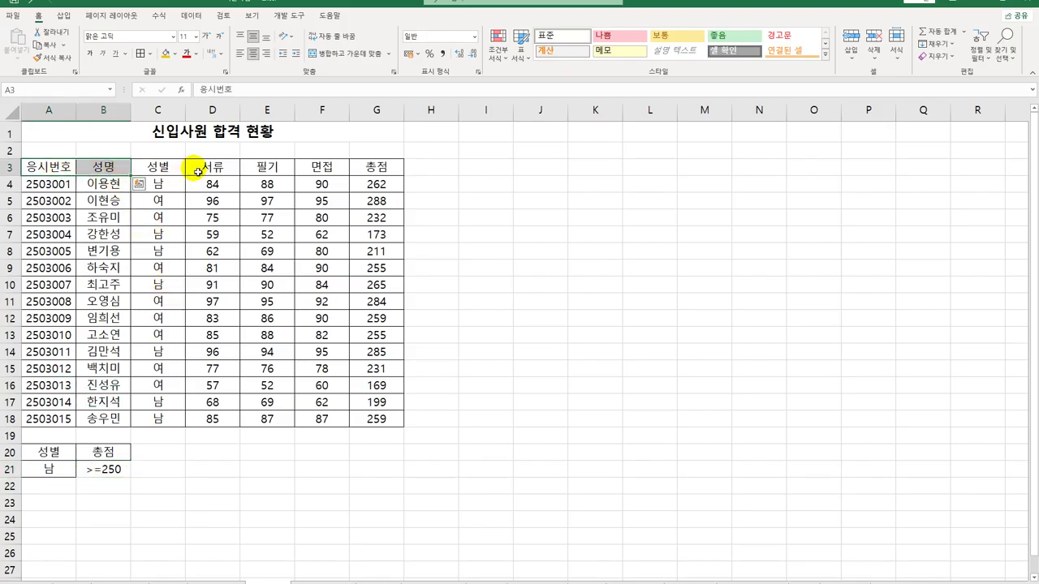
drag(202, 170, 311, 174)
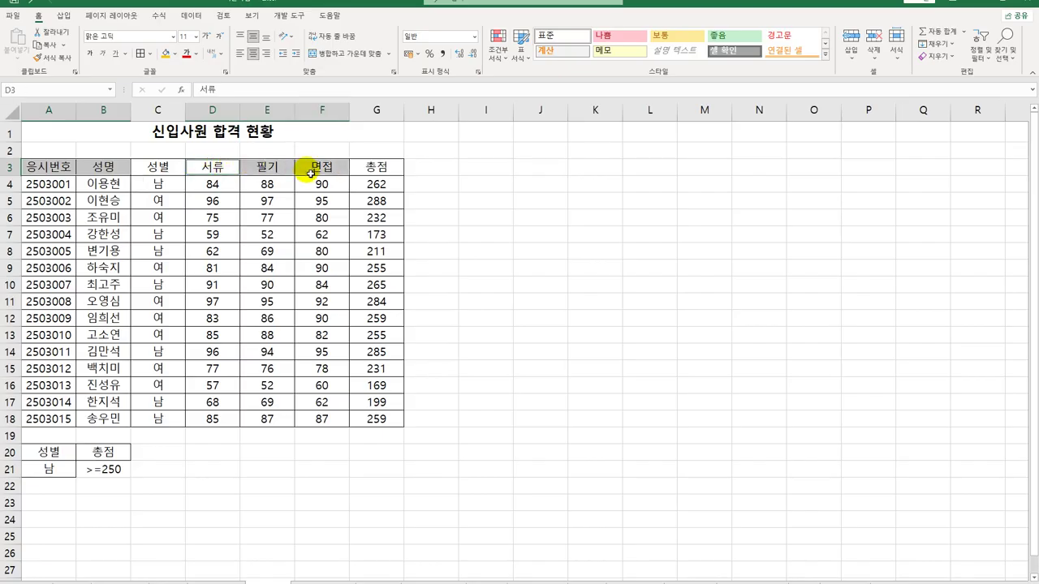
key(ctrl+c)
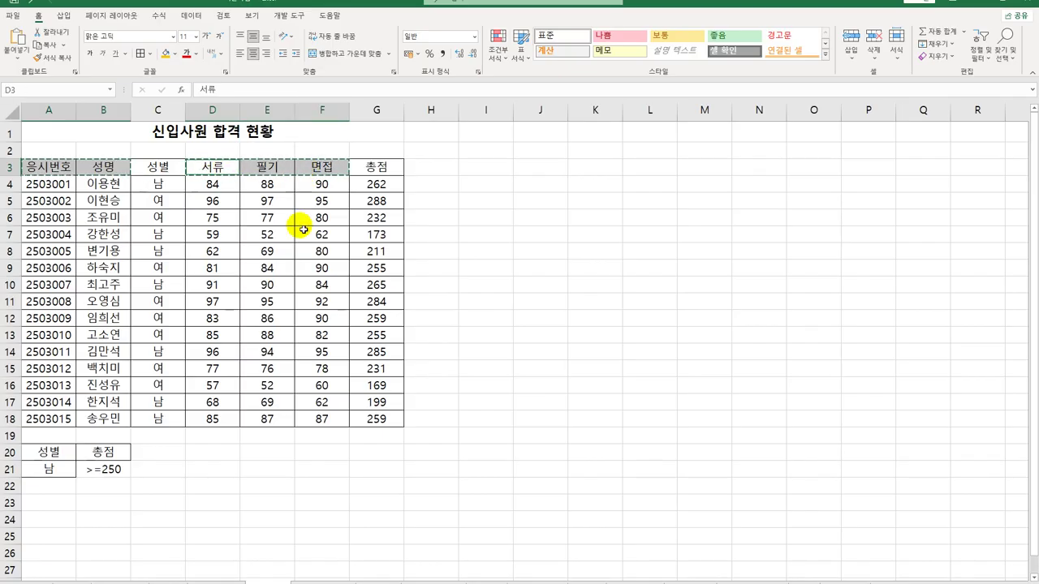
click(50, 537)
key(ctrl+v)
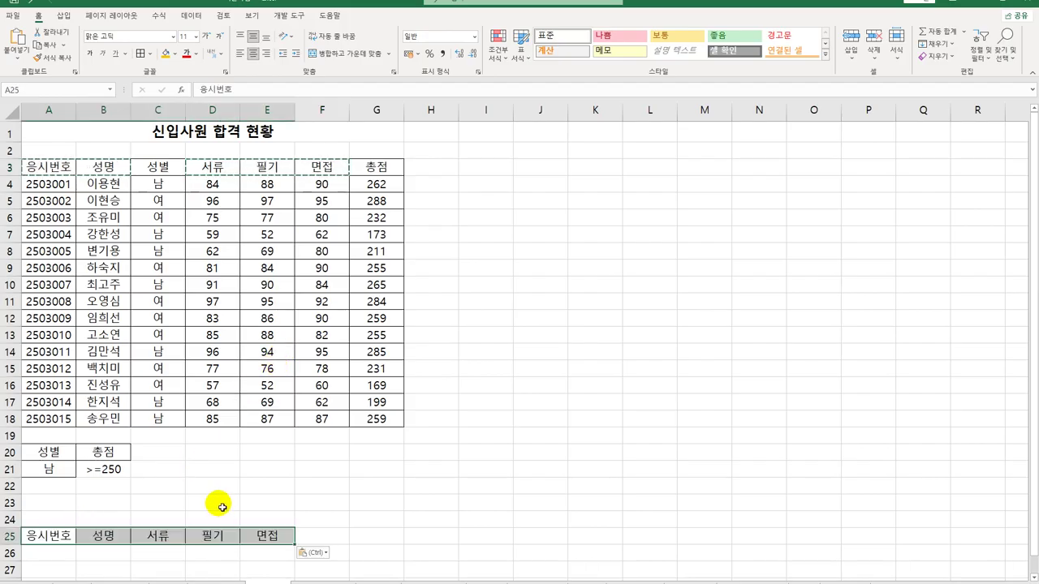
Step: Start an advanced filter on the table A3:G18 and set A20:B21 as its criteria range
click(207, 232)
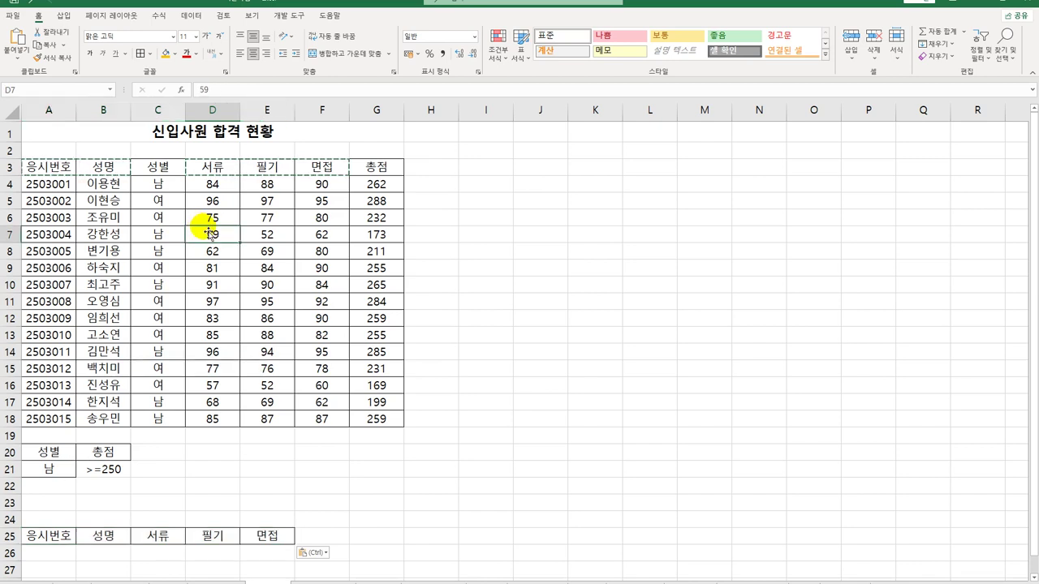
click(193, 15)
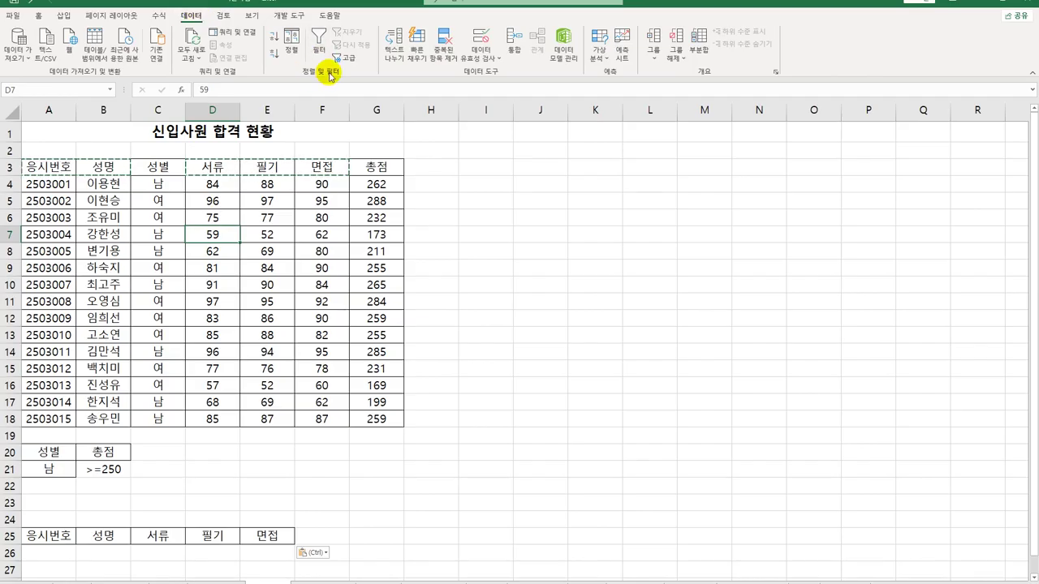
click(347, 58)
drag(926, 139, 537, 151)
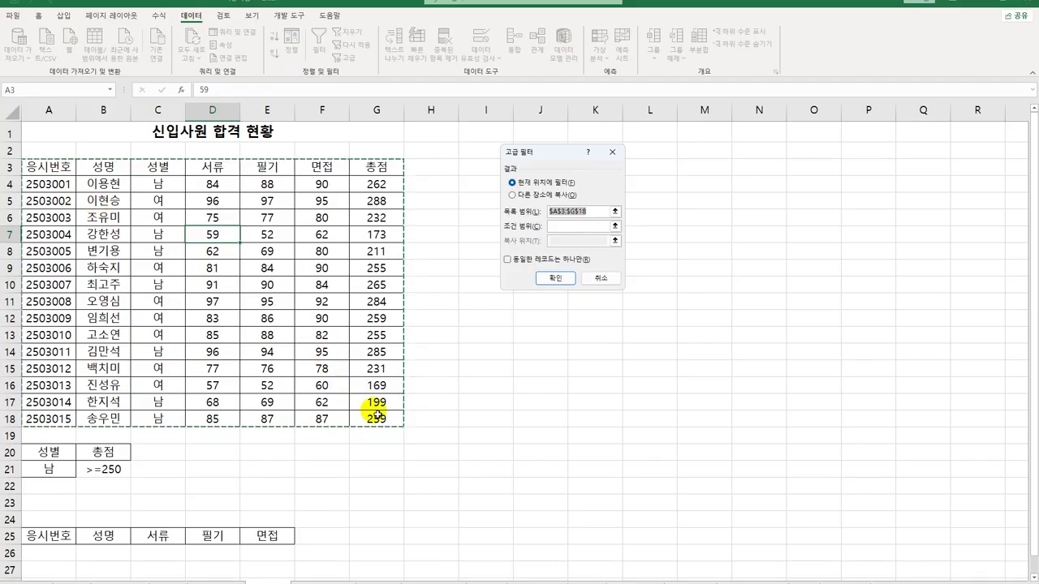
click(559, 234)
click(62, 457)
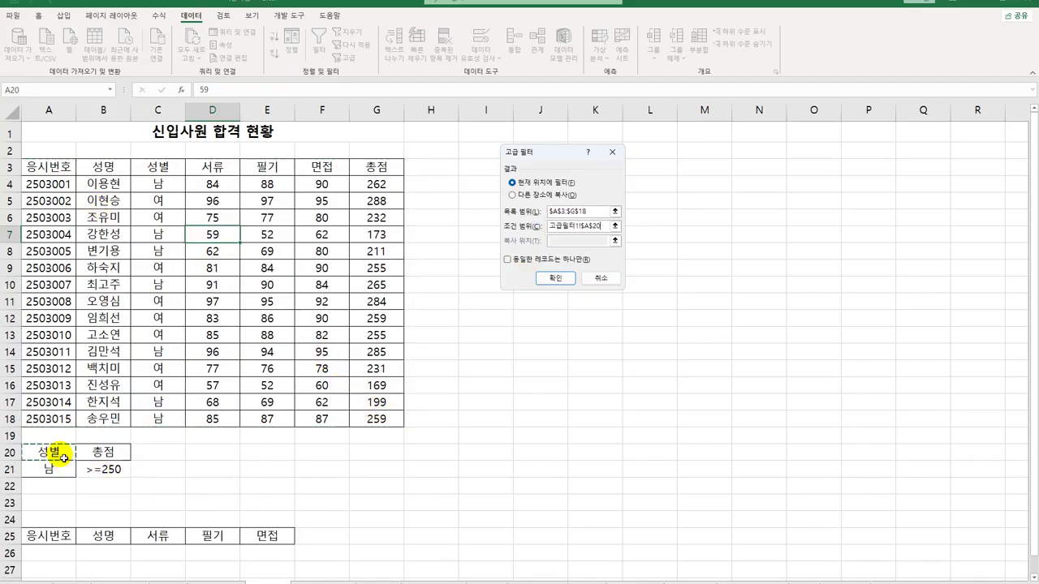
drag(63, 459, 106, 477)
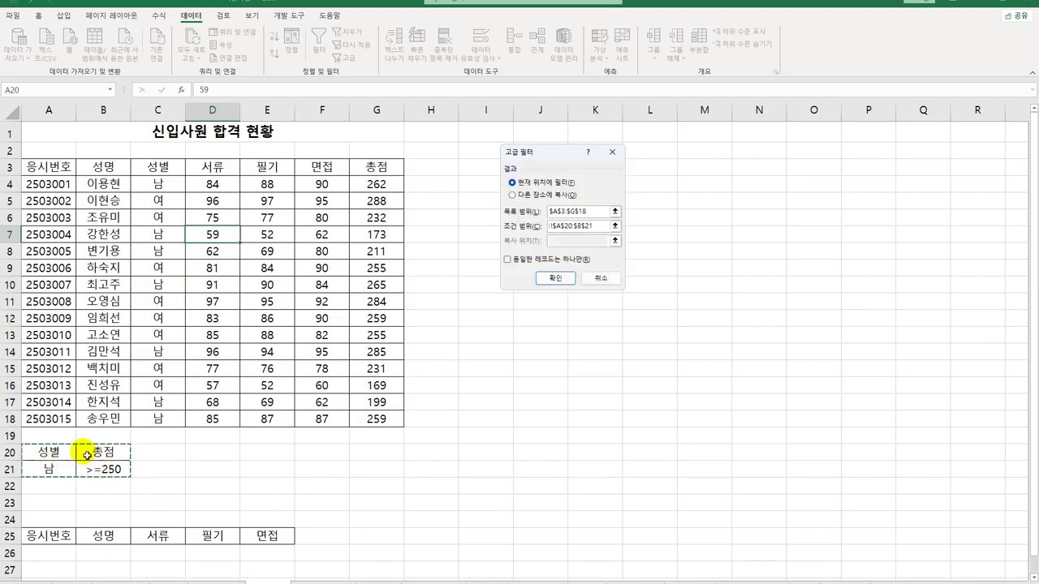
Step: Set the advanced filter to copy results to another location, A25:E25, and run it
click(512, 194)
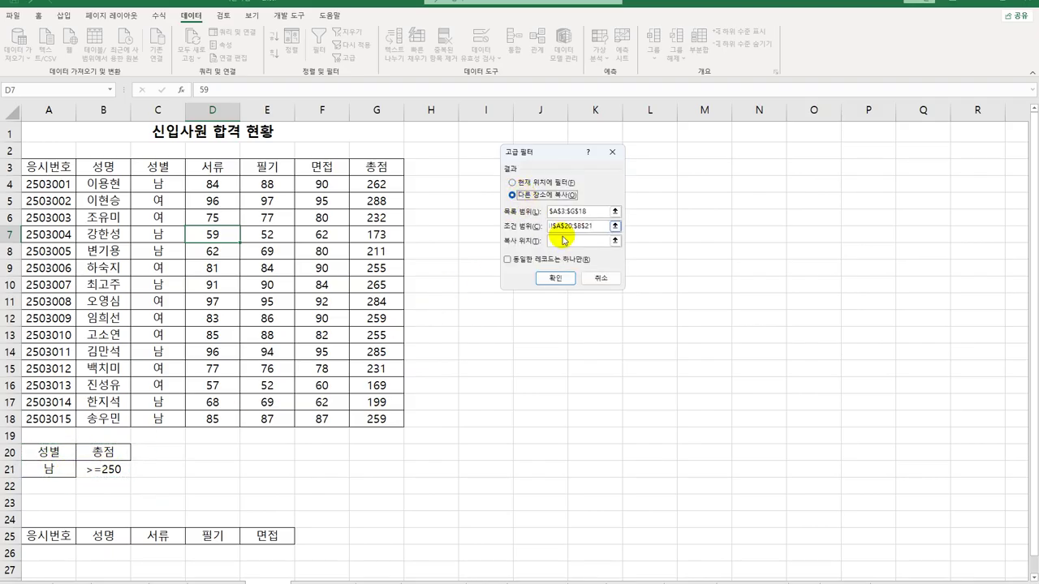
click(566, 240)
drag(49, 535, 257, 536)
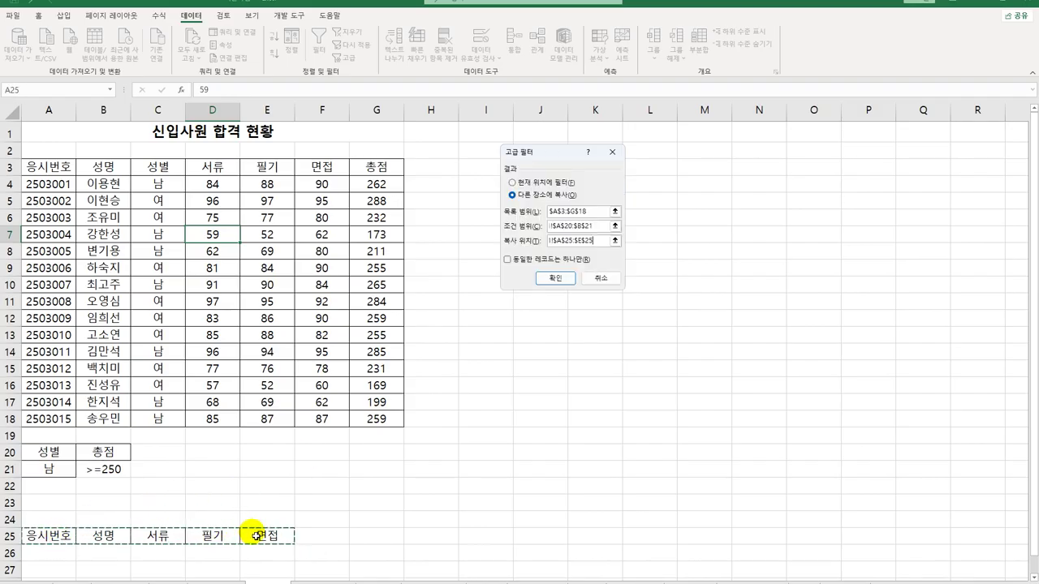
click(556, 279)
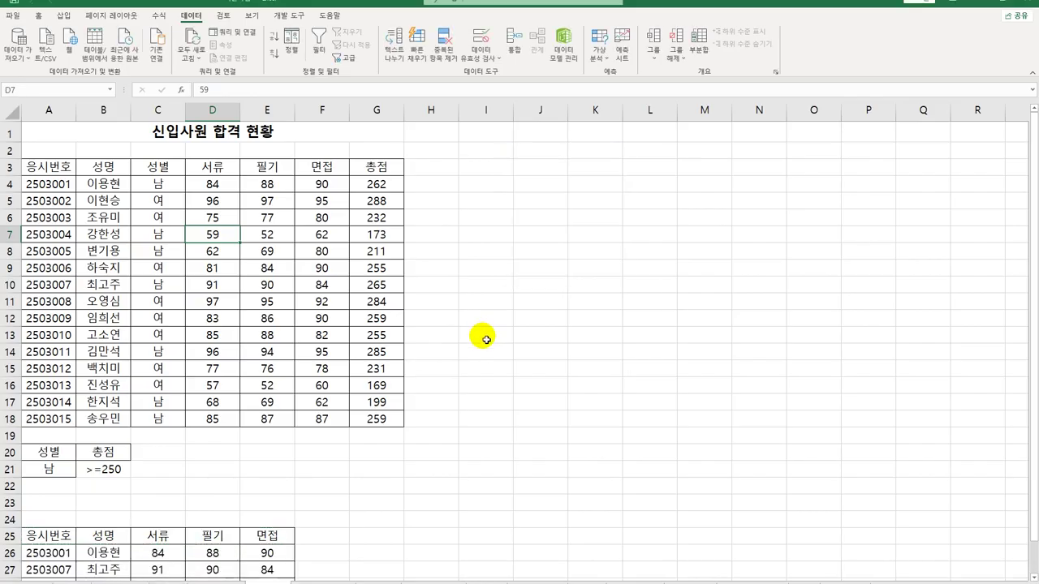
scroll(482, 340, down, 3)
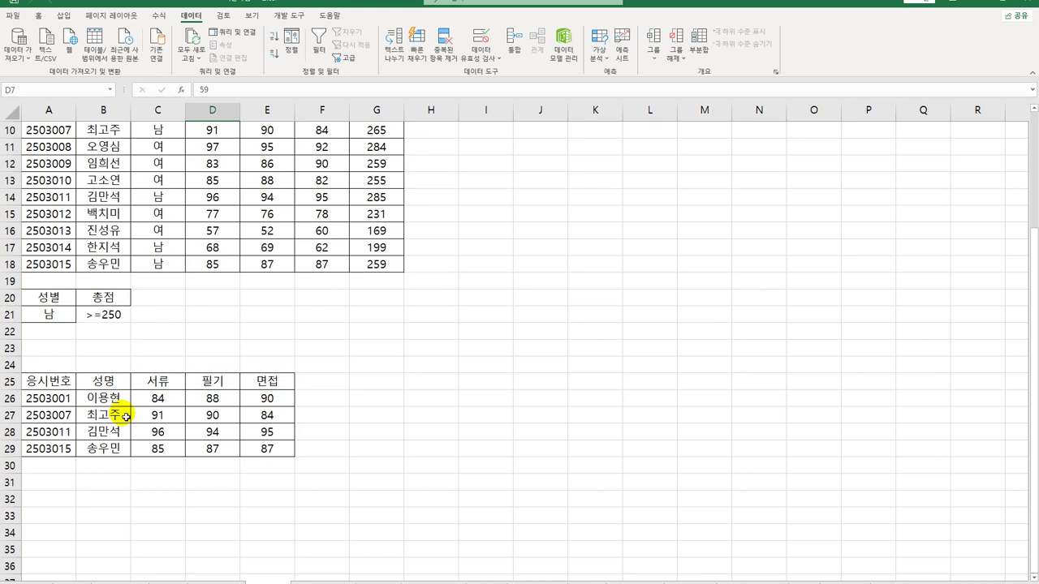
scroll(125, 416, up, 3)
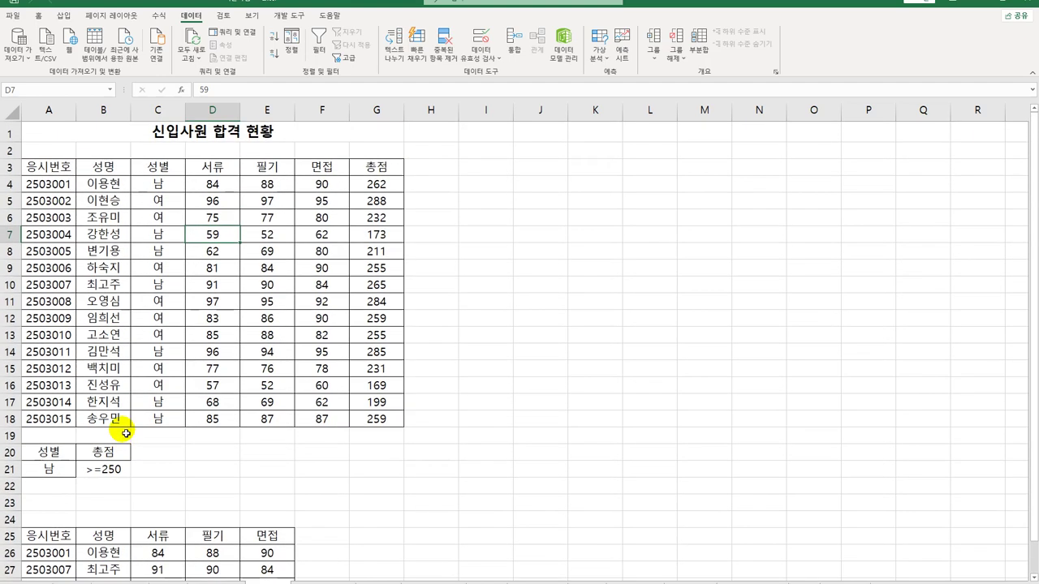
scroll(288, 430, down, 3)
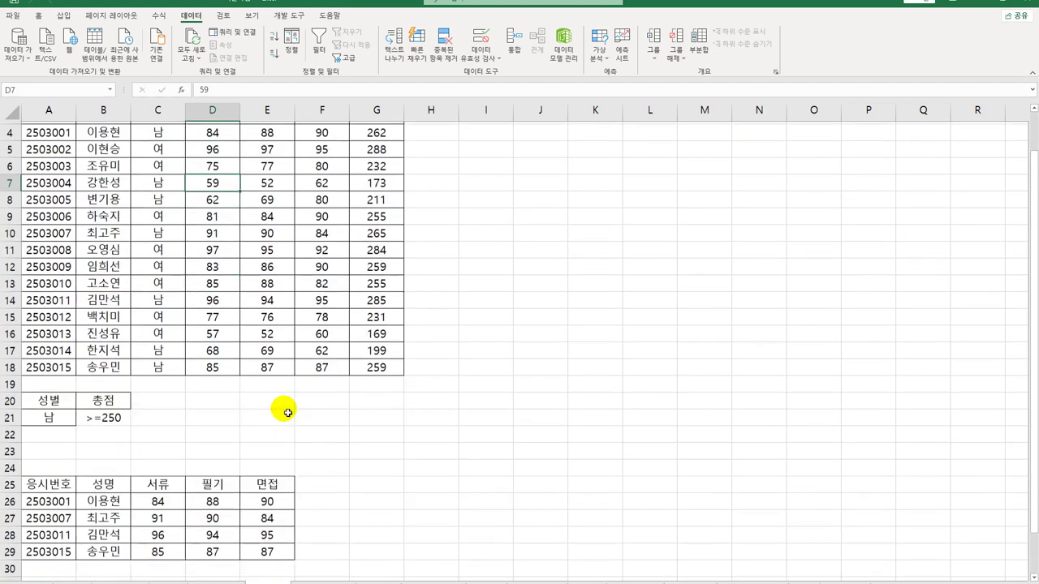
key(ctrl+Home)
scroll(387, 547, down, 3)
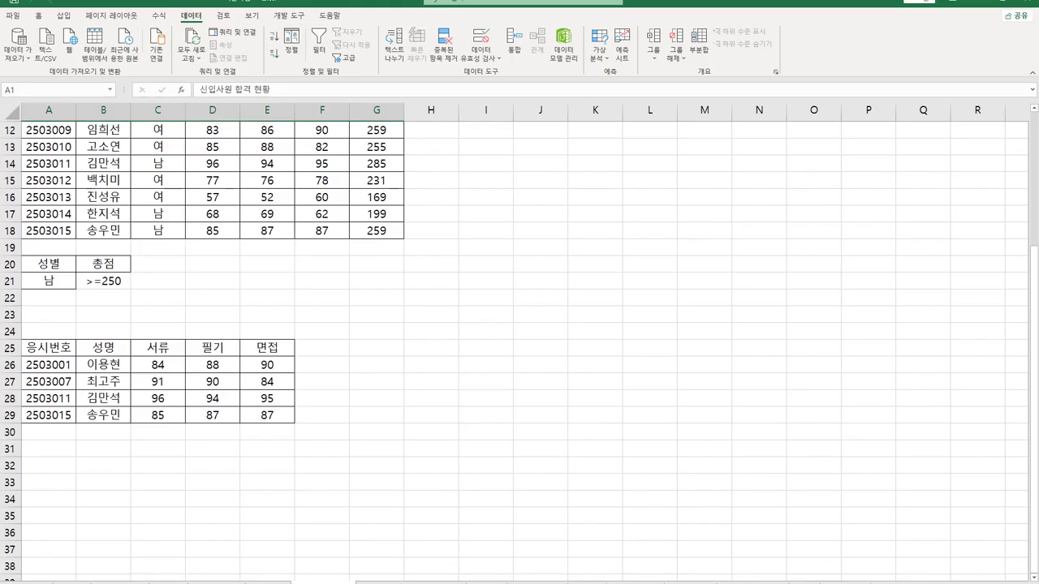
Step: On the 상공주식회사 인사 관리 현황 sheet, copy the 부서 header and a 경리부 cell to A18:A19
click(382, 581)
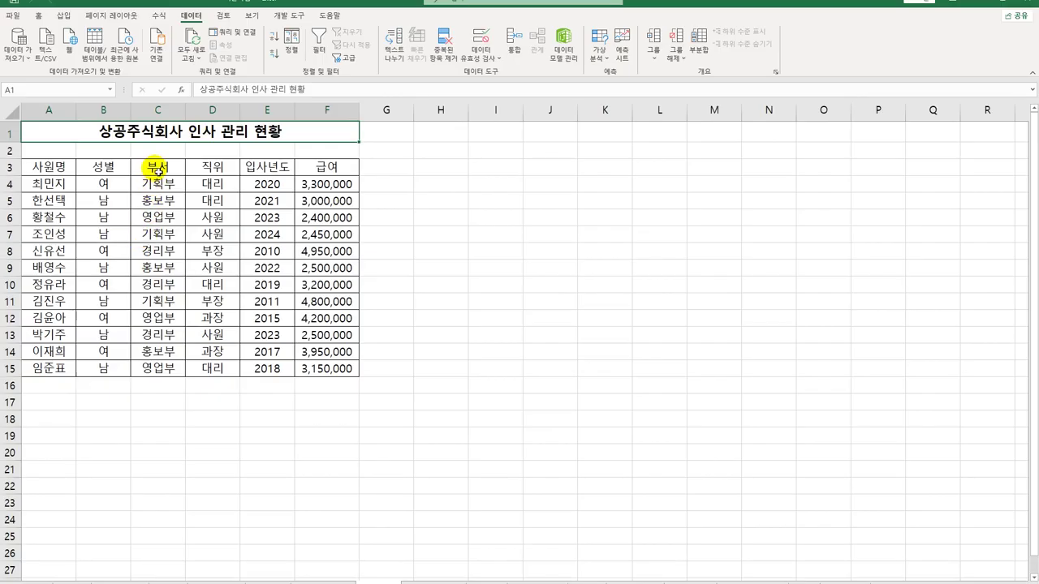
click(151, 166)
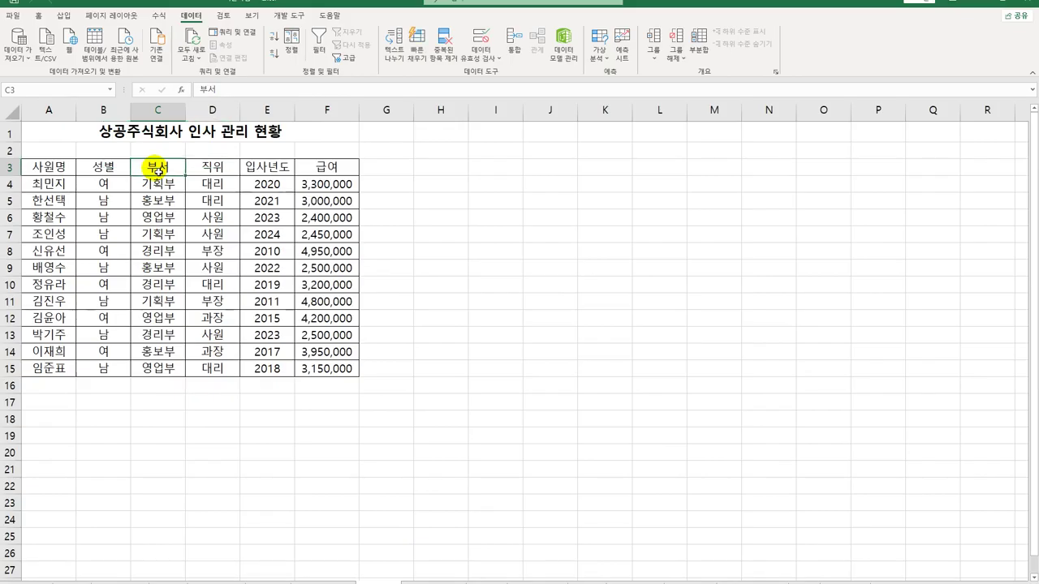
click(175, 257)
key(ctrl+c)
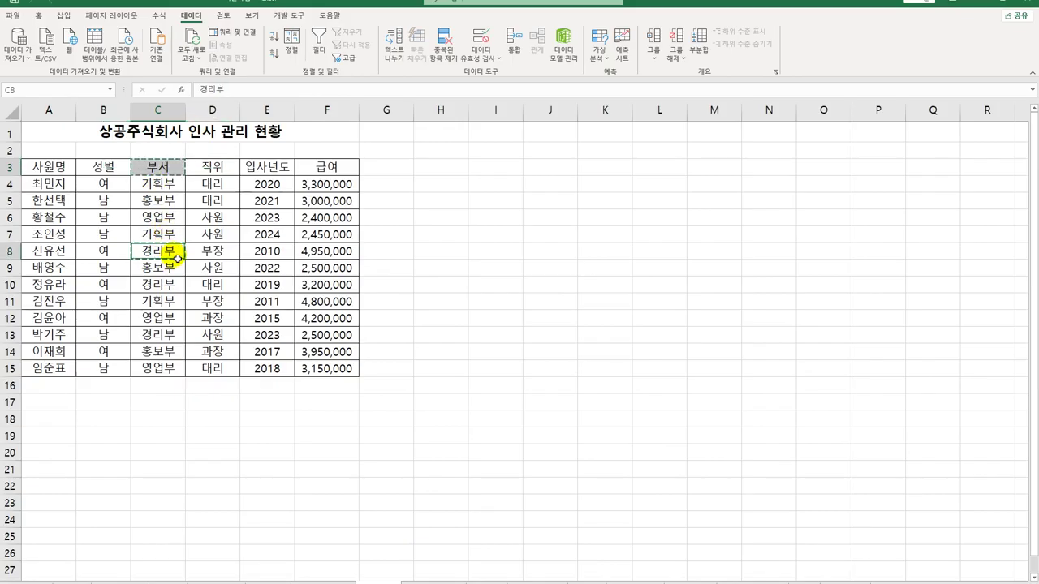
click(65, 422)
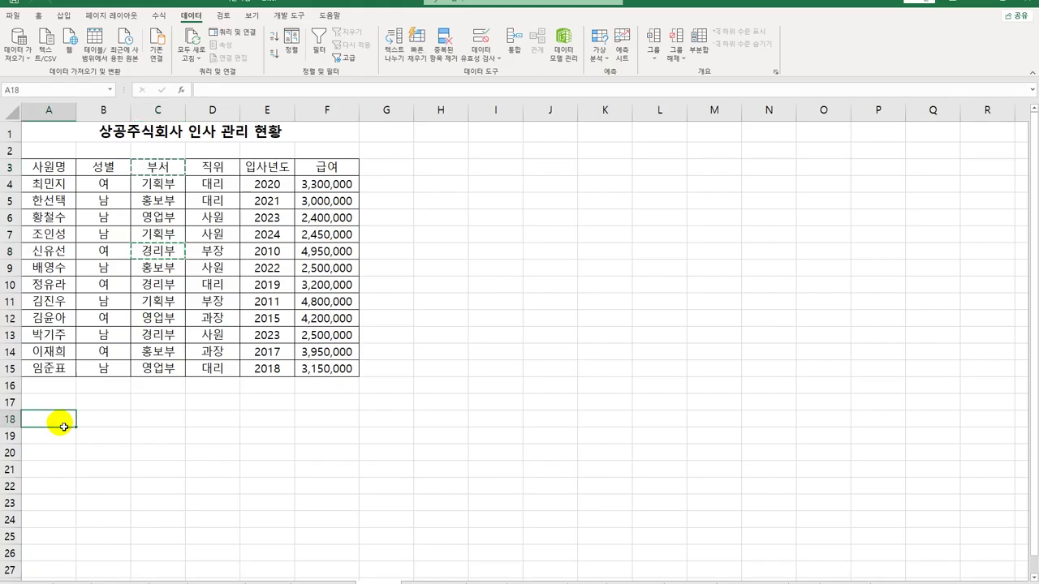
key(ctrl+v)
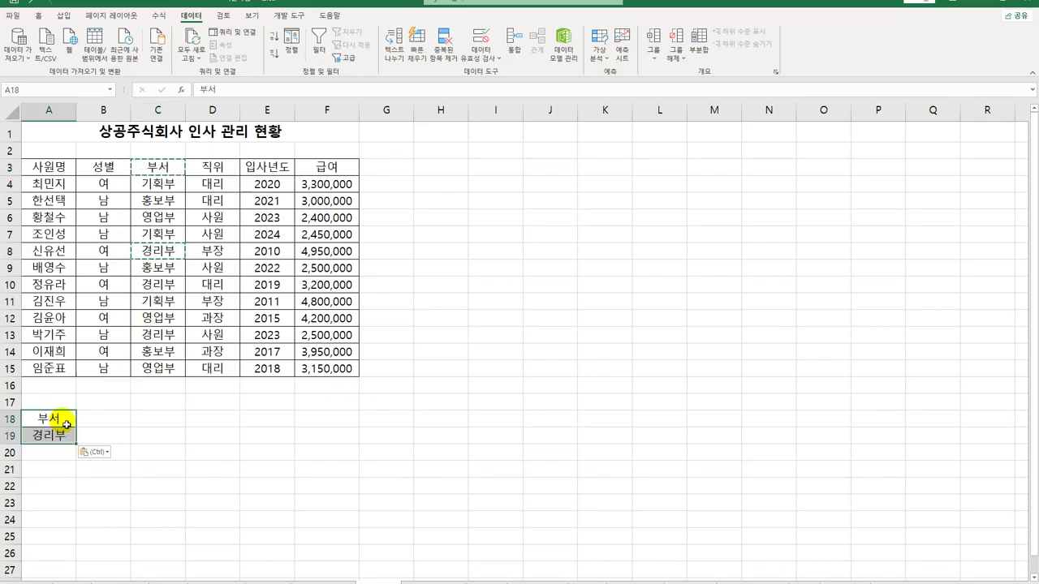
Step: Copy the 급여 header from the table to B18, beside the 부서 criteria header
click(315, 170)
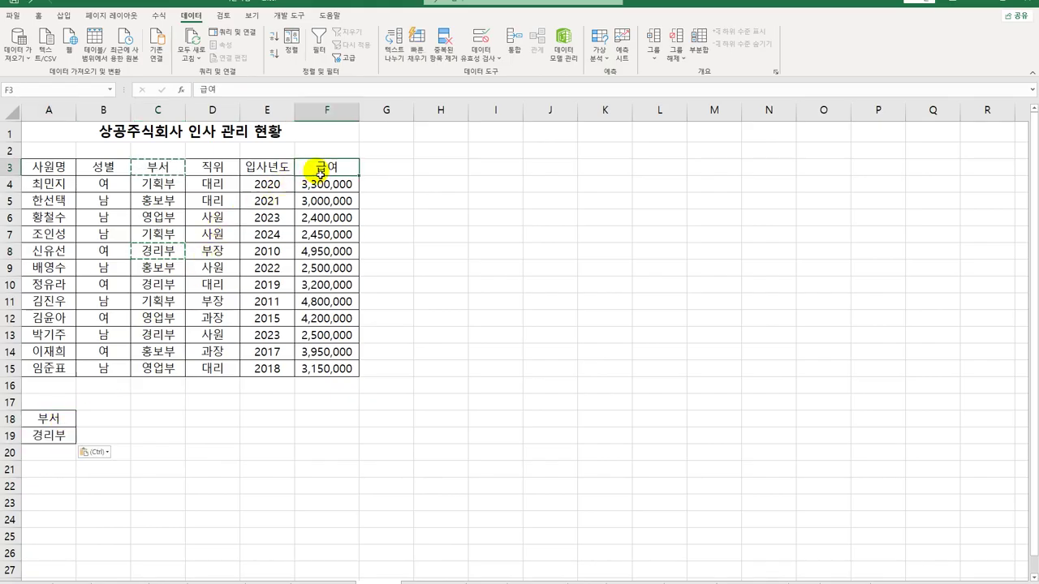
key(ctrl+c)
click(118, 423)
key(ctrl+v)
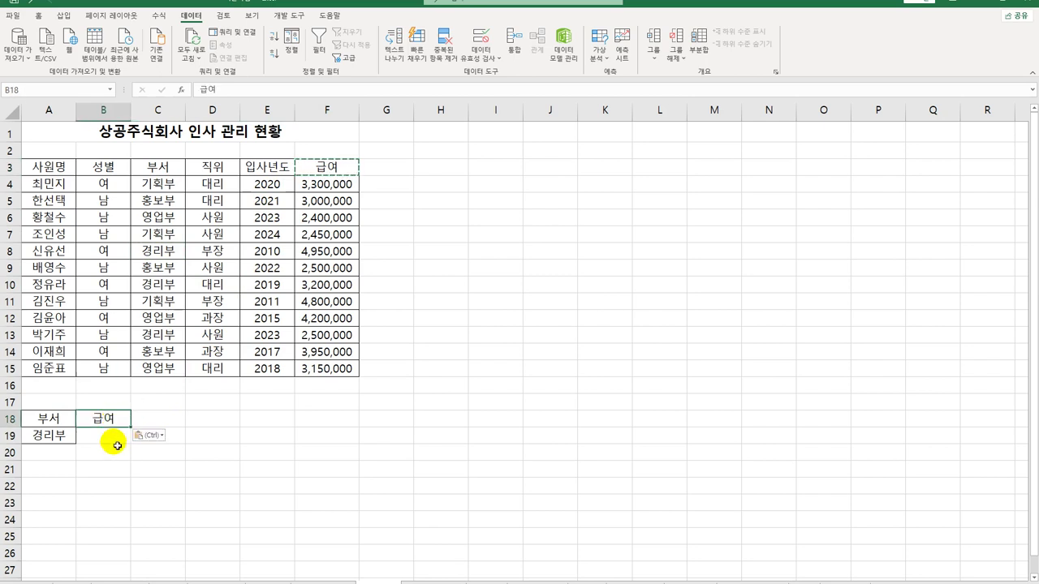
Step: Enter the salary condition >=4000000 in B20, one row below 경리부, to form an OR condition
click(113, 455)
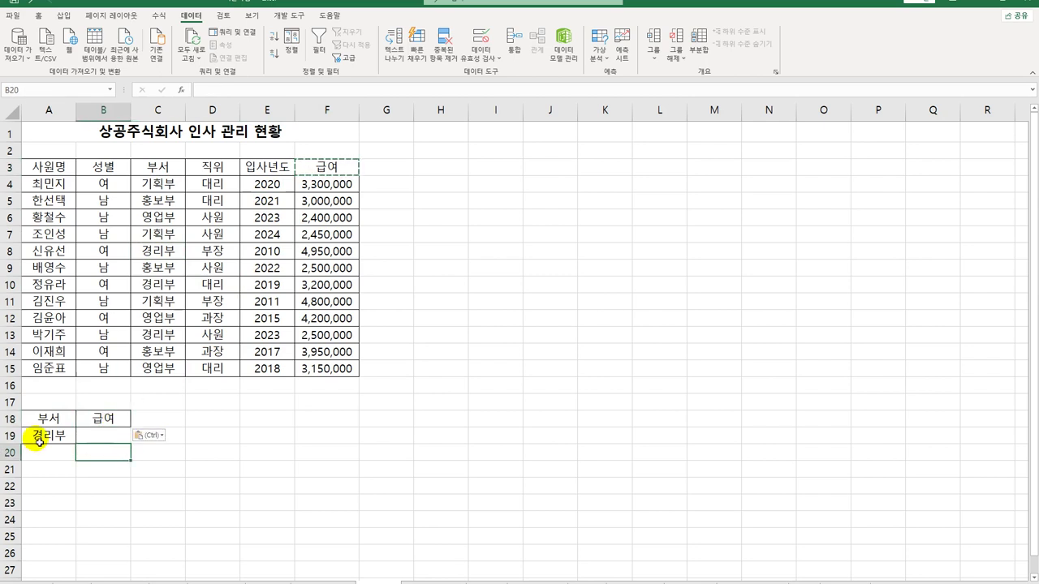
drag(49, 436, 106, 450)
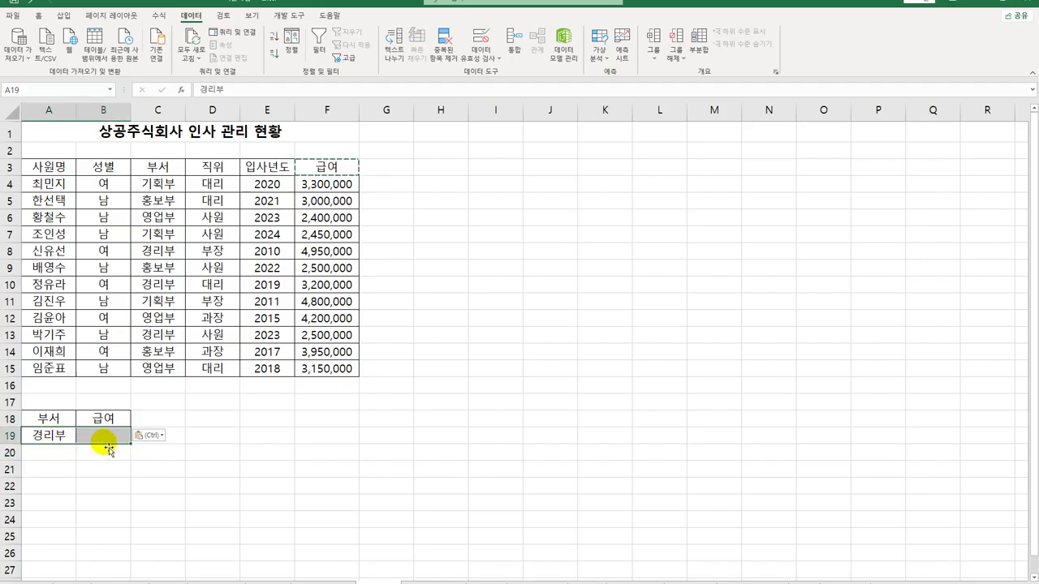
click(106, 452)
text(>=)
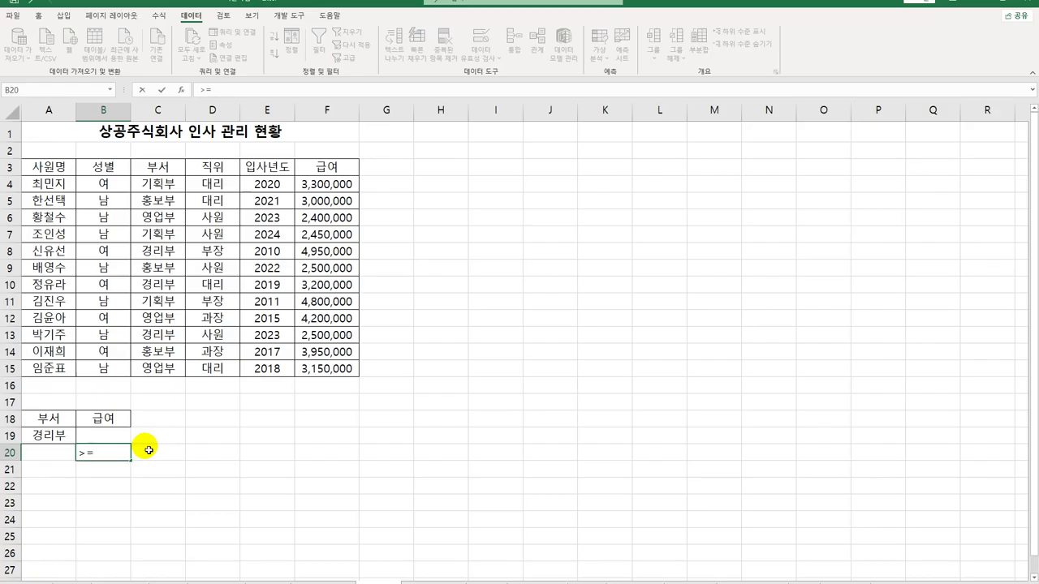
text(4000000)
key(Return)
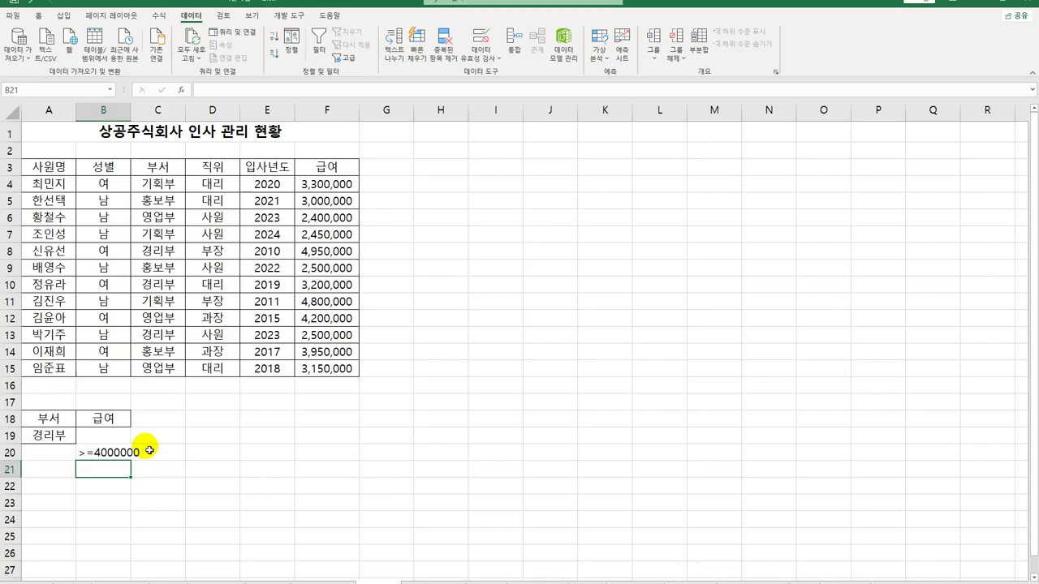
Step: Start an advanced filter on the table A3:F15 and set A18:B20 as its criteria range
click(160, 267)
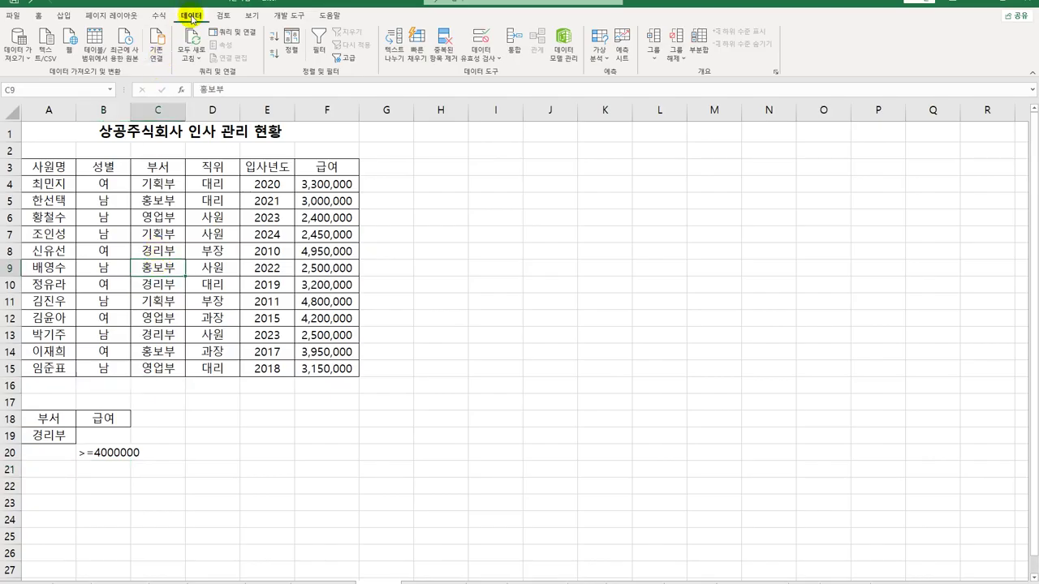
click(342, 61)
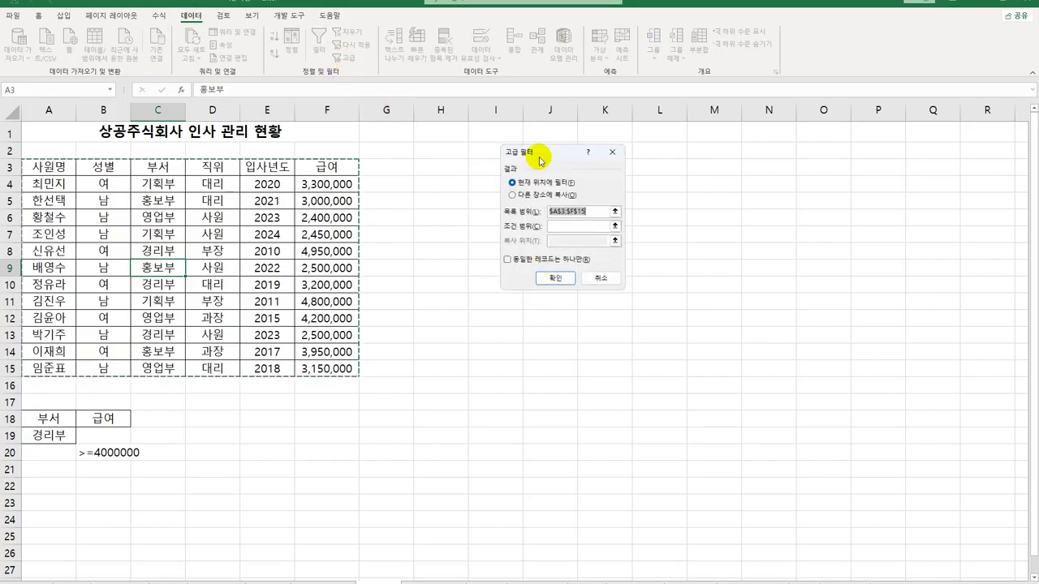
drag(540, 160, 460, 169)
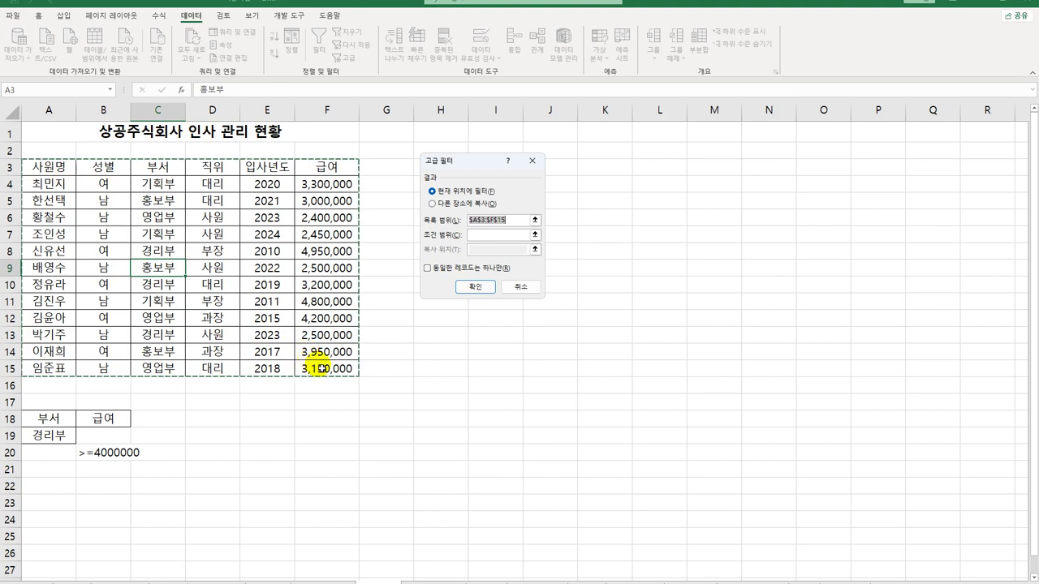
click(472, 234)
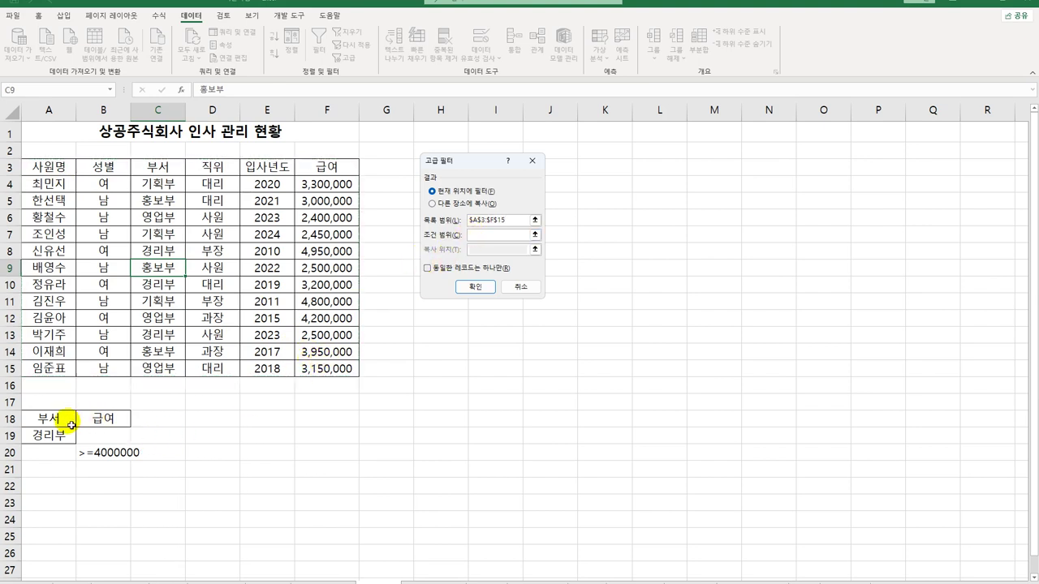
drag(71, 424, 109, 459)
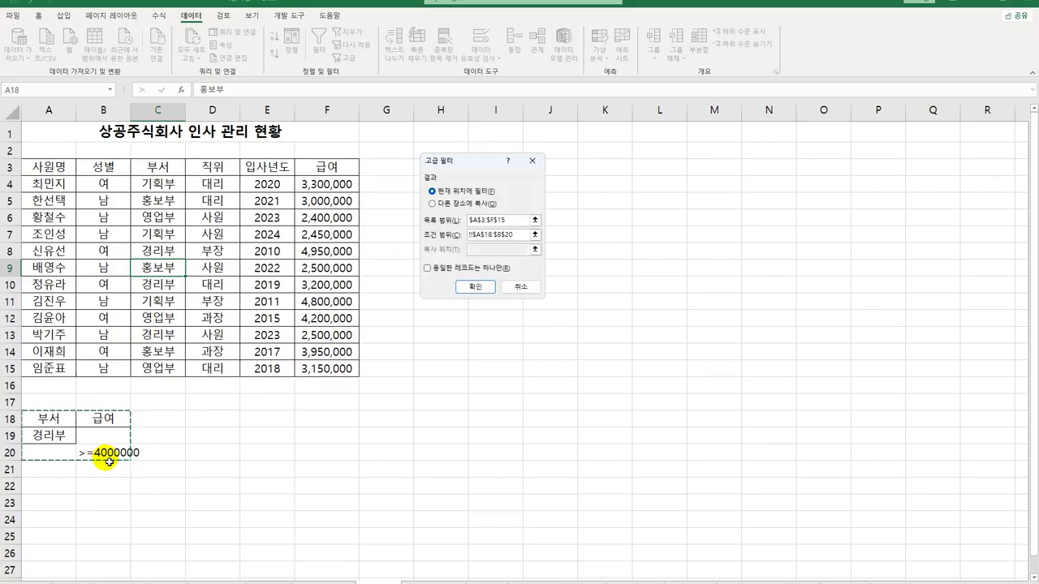
Step: Set the advanced filter to copy results to another location starting at A23, and run it
click(463, 203)
click(490, 252)
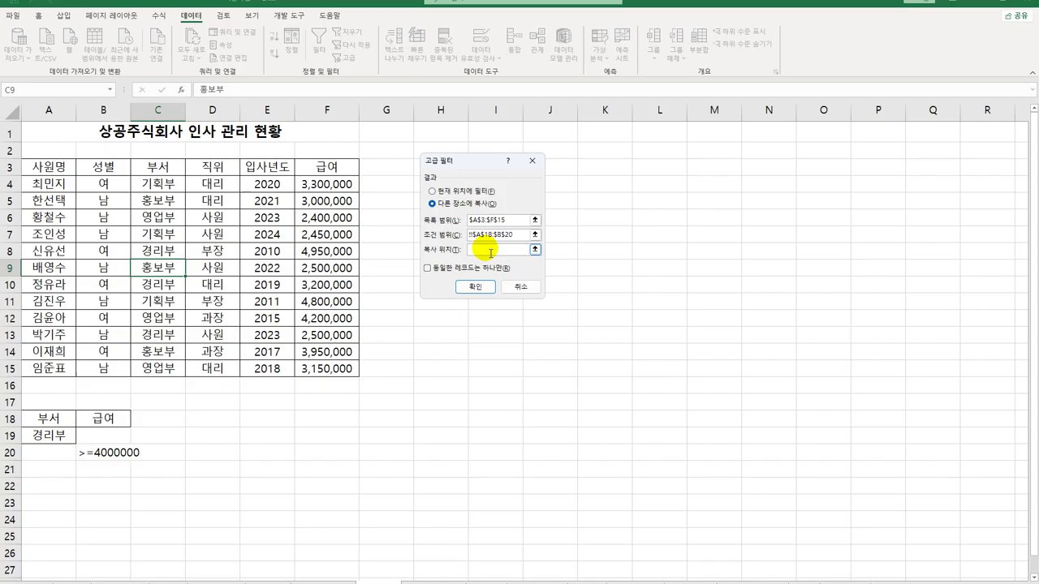
click(55, 502)
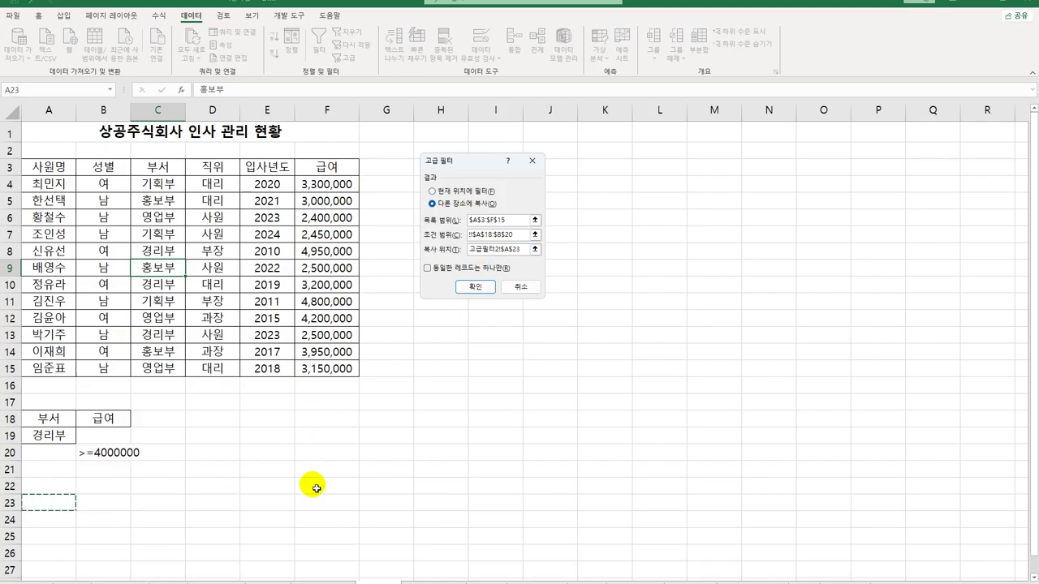
scroll(176, 422, down, 3)
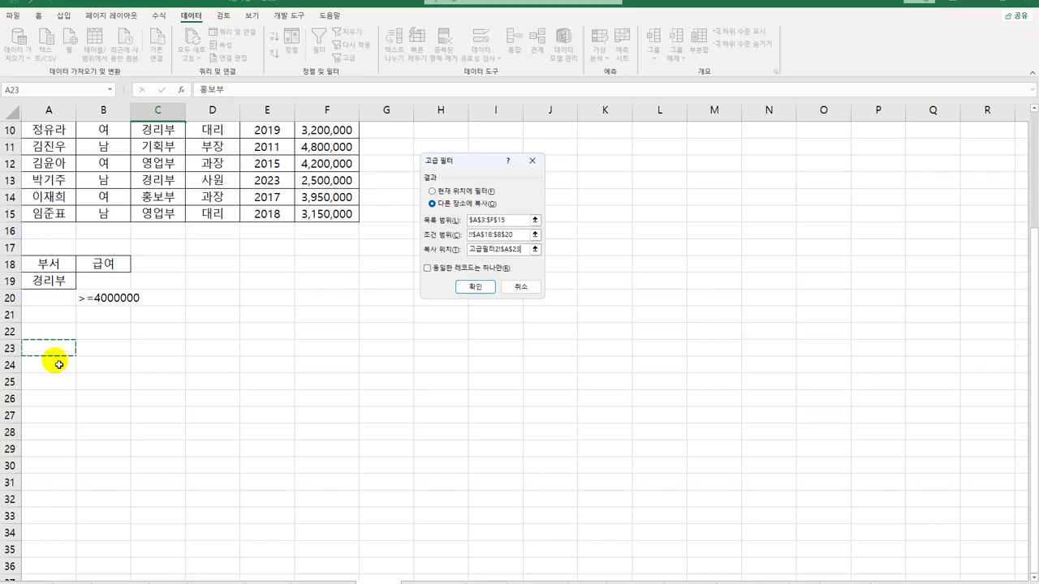
click(475, 287)
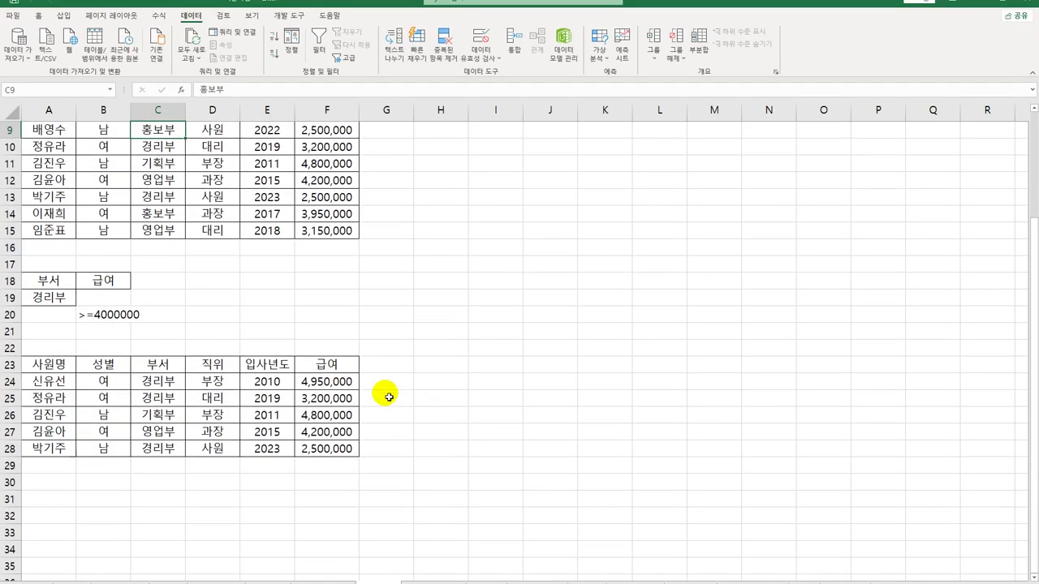
Step: Check the 부서 and 급여 values of the extracted rows against the criteria, and compare them with the following sheet
drag(158, 383, 162, 398)
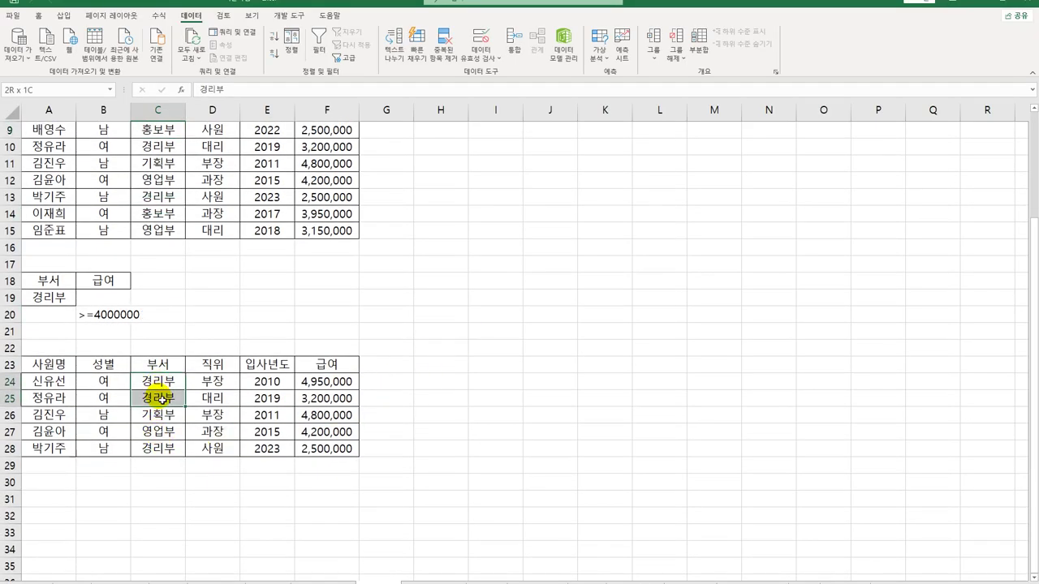
click(166, 452)
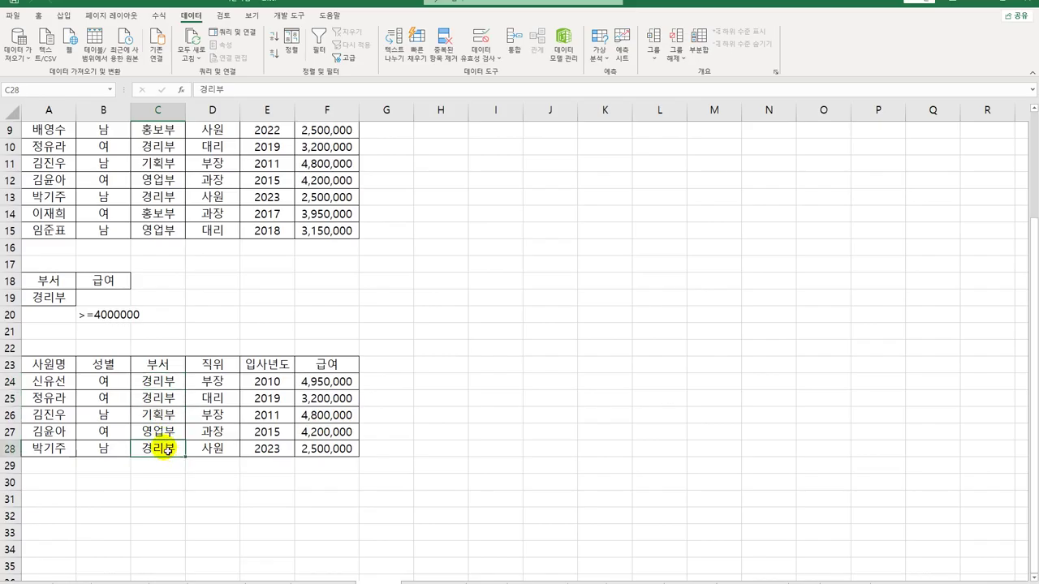
drag(324, 414, 325, 438)
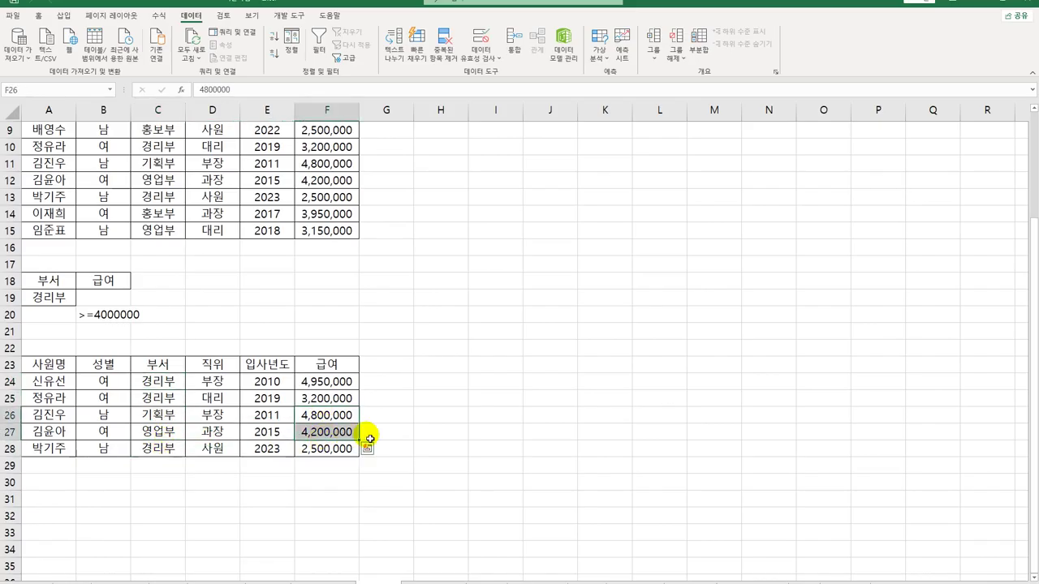
click(485, 452)
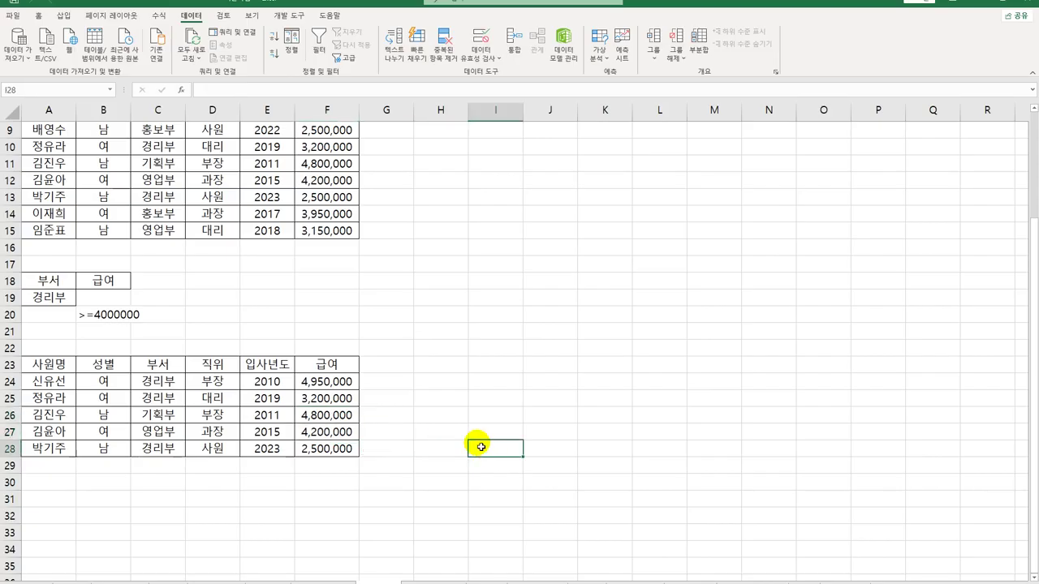
click(376, 579)
scroll(519, 351, down, 2)
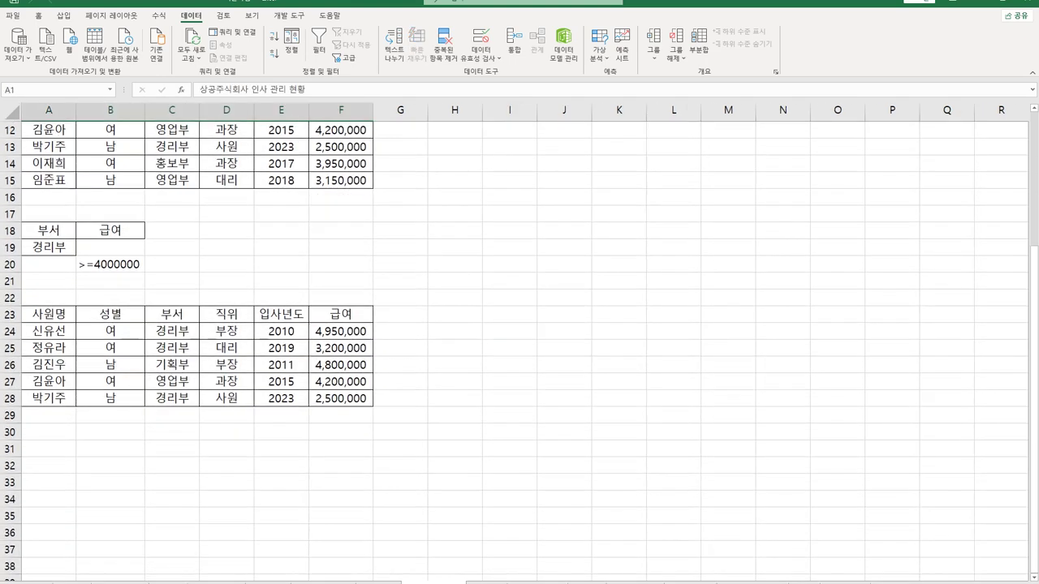
key(ctrl+Page_Up)
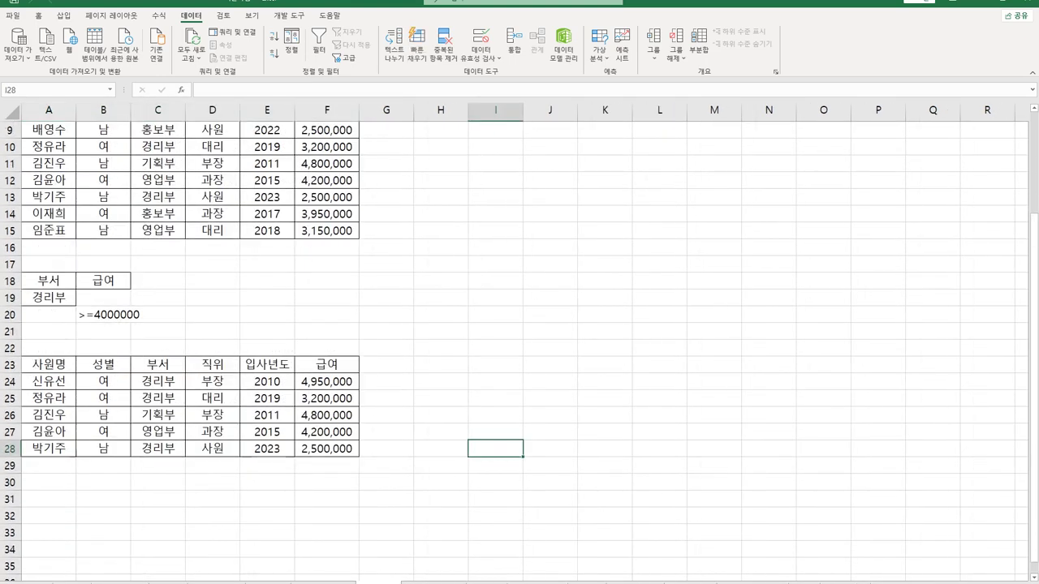
key(ctrl+Page_Down)
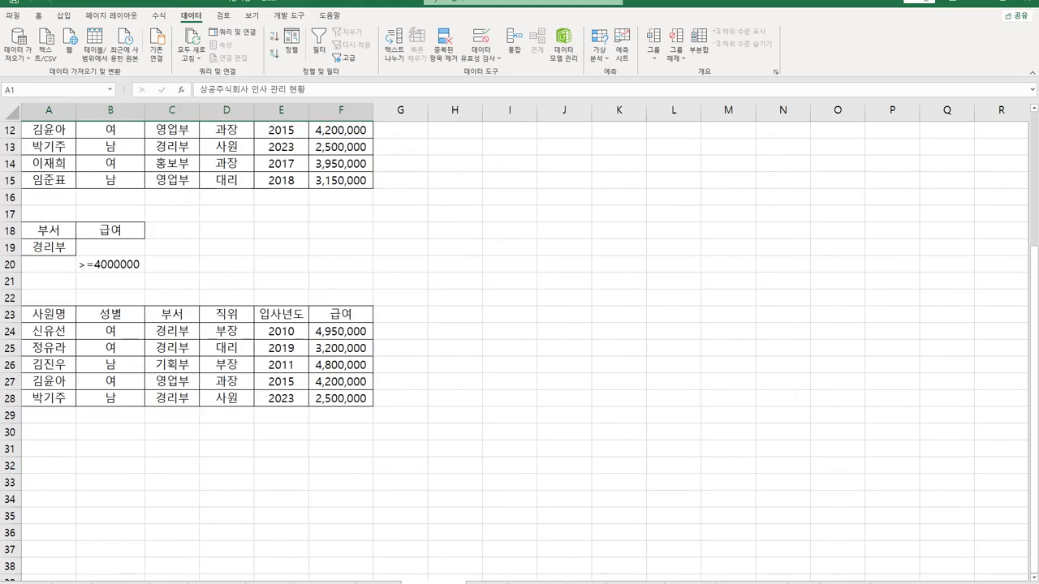
Step: Go to the 합격 현황 sheet and turn on filtering for the header row of its table
key(ctrl+Page_Down)
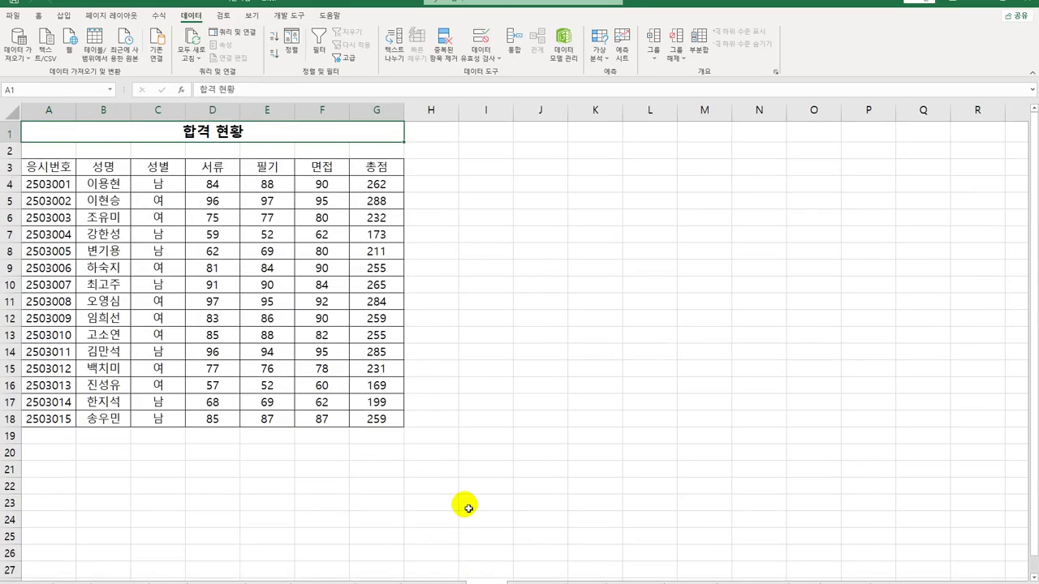
click(163, 186)
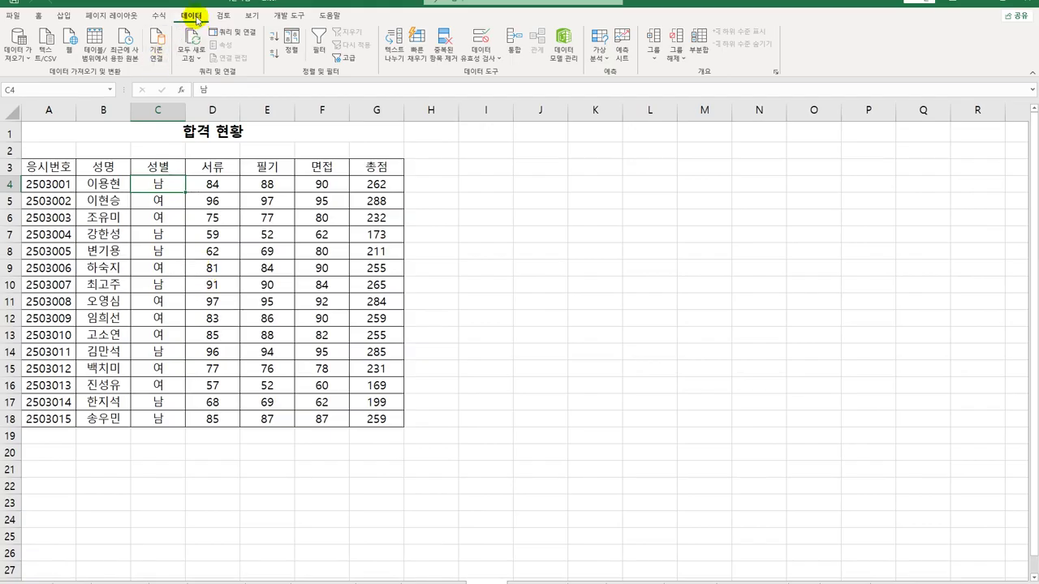
click(316, 47)
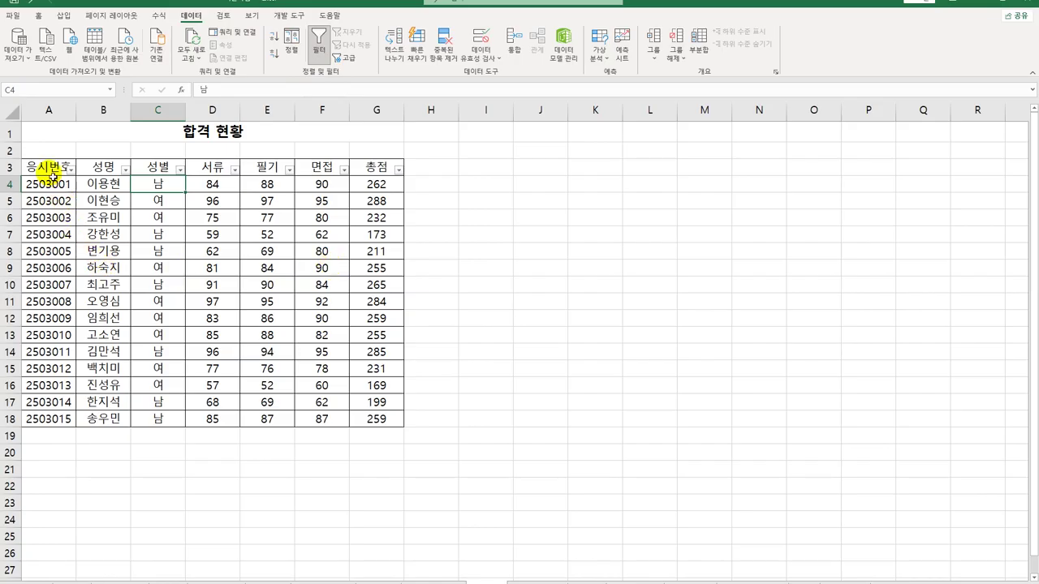
drag(47, 167, 371, 173)
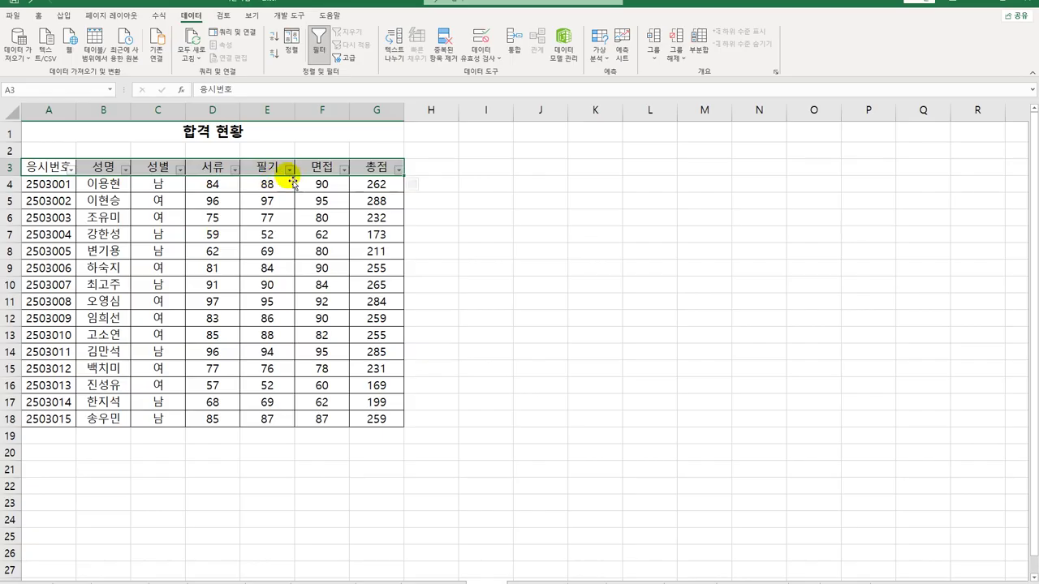
click(388, 174)
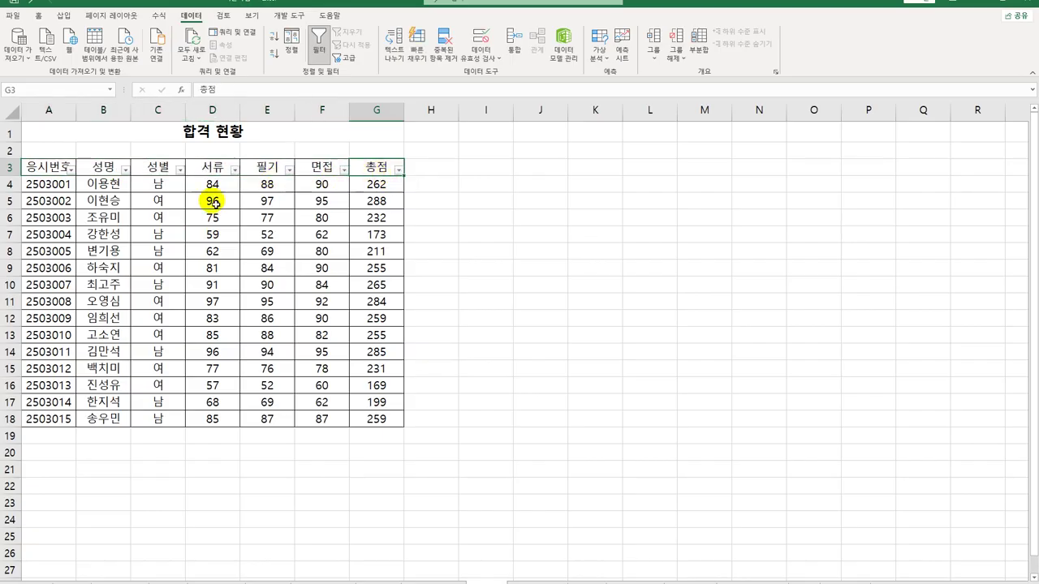
Step: Filter the 성별 column of the 합격 현황 table to show only the rows with the value 여
click(161, 172)
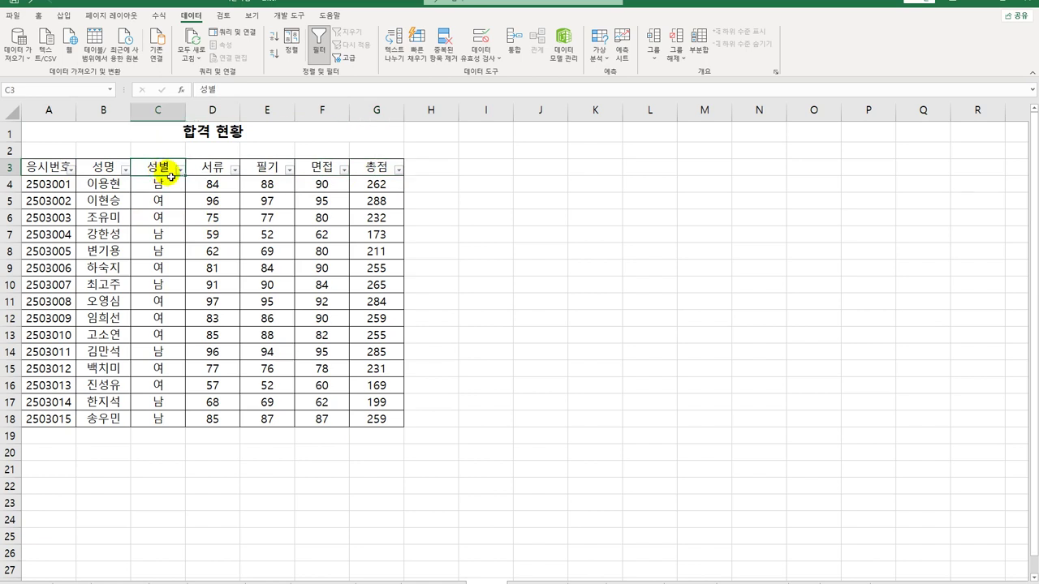
click(181, 169)
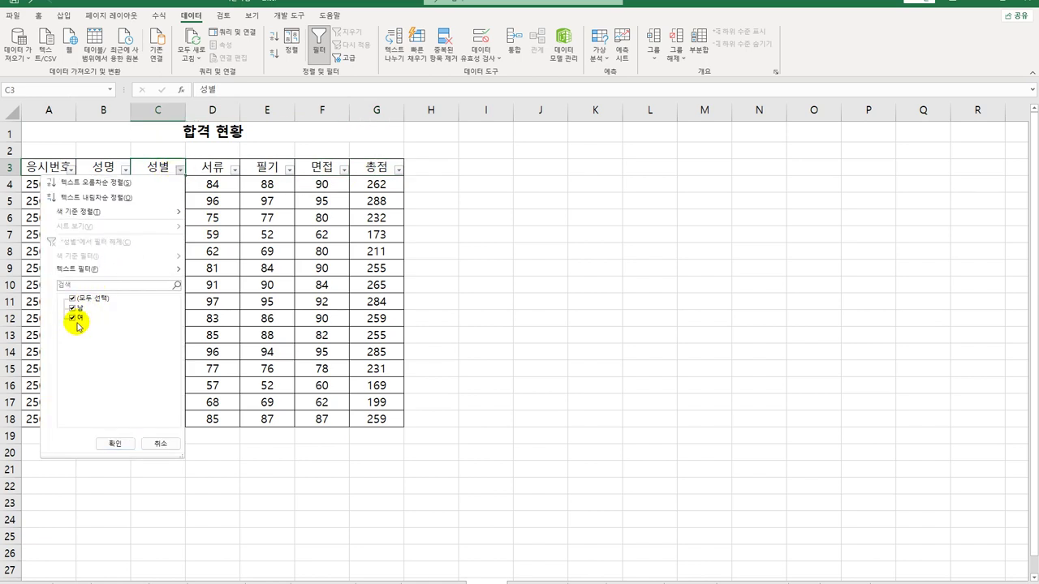
click(73, 299)
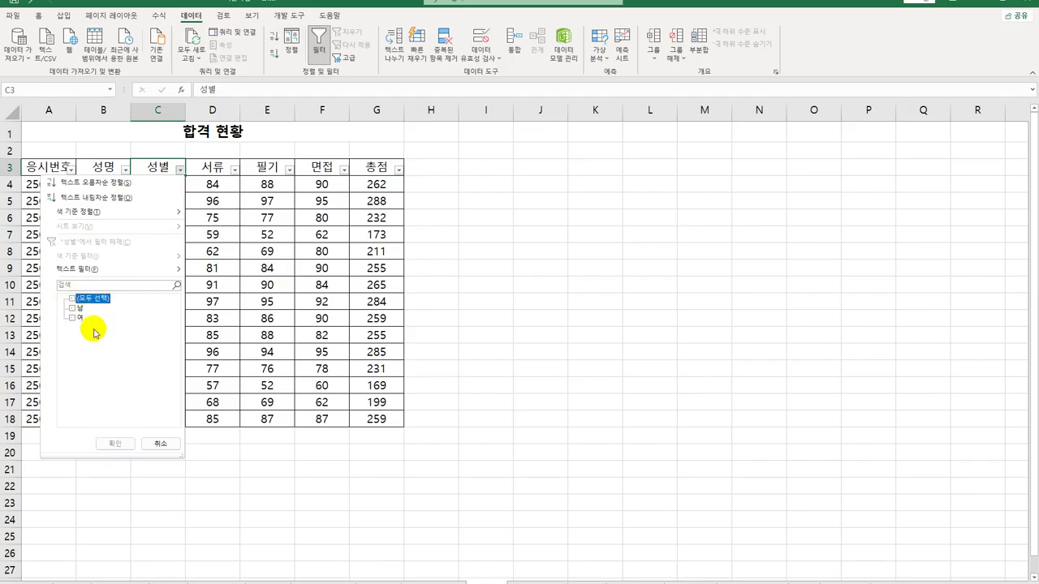
click(72, 318)
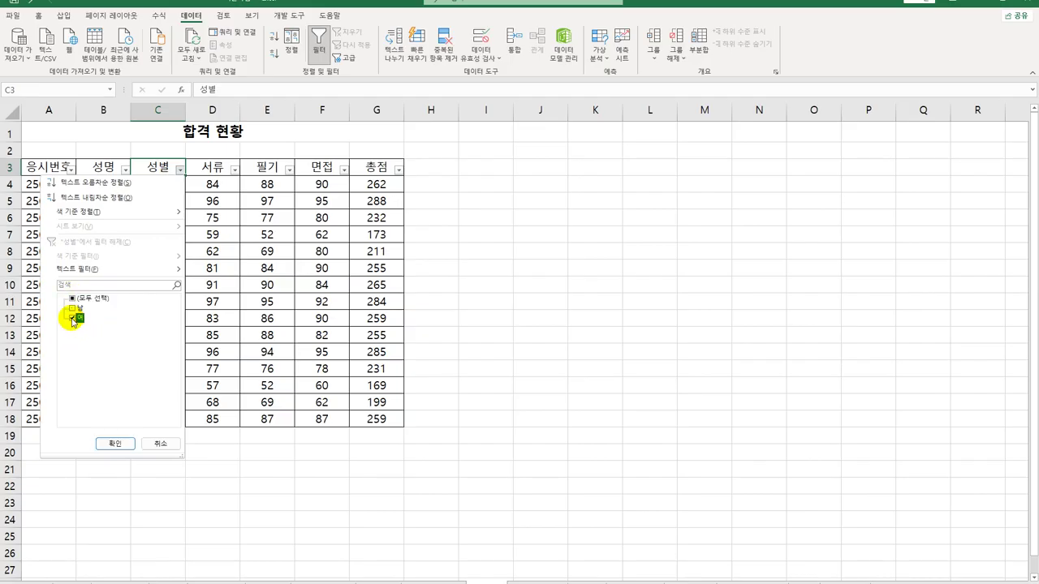
click(112, 443)
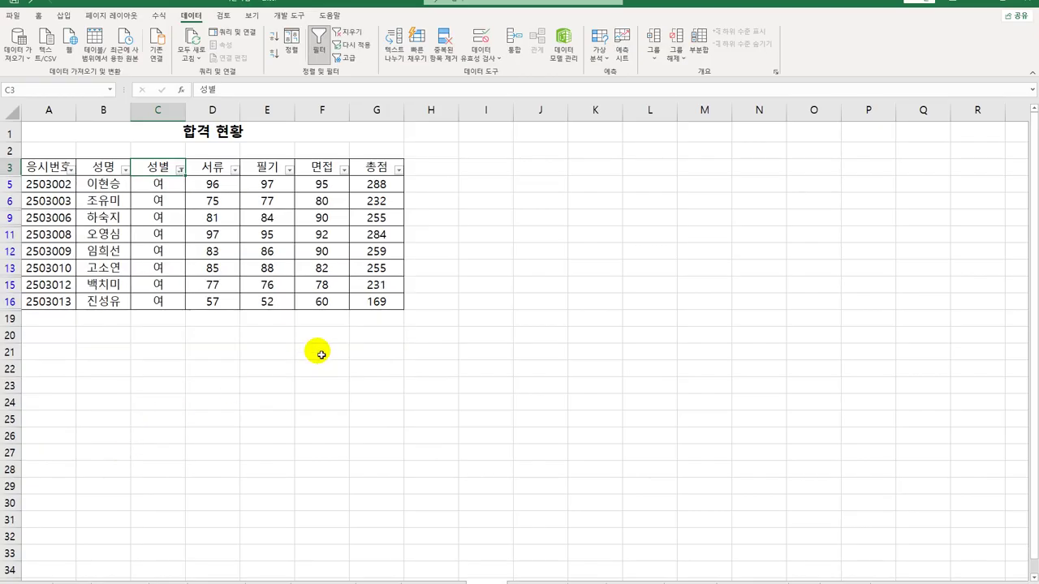
Step: Add a number filter on the 총점 column for values greater than or equal to 250, and check the remaining scores
click(372, 167)
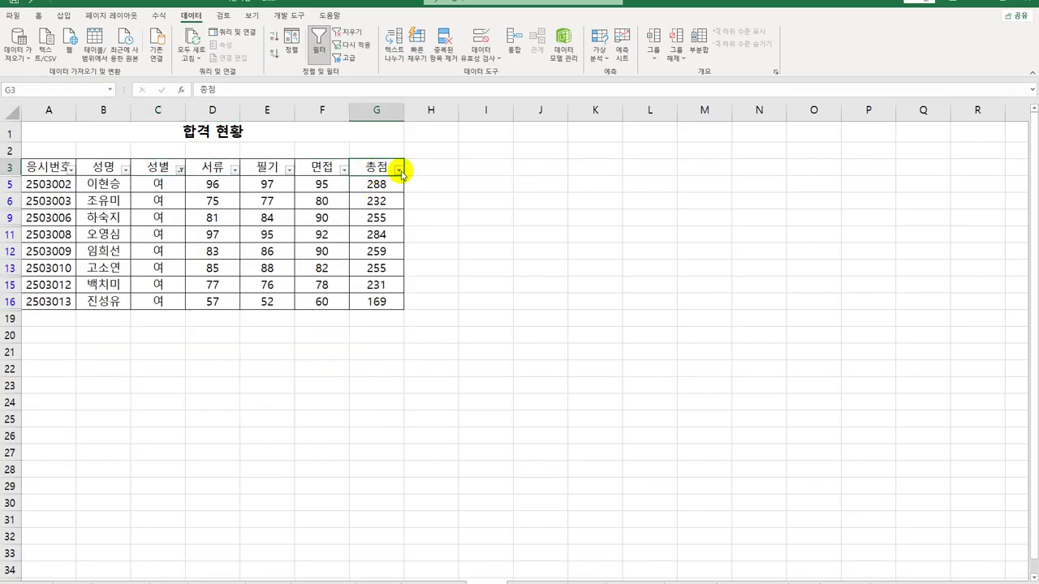
click(398, 169)
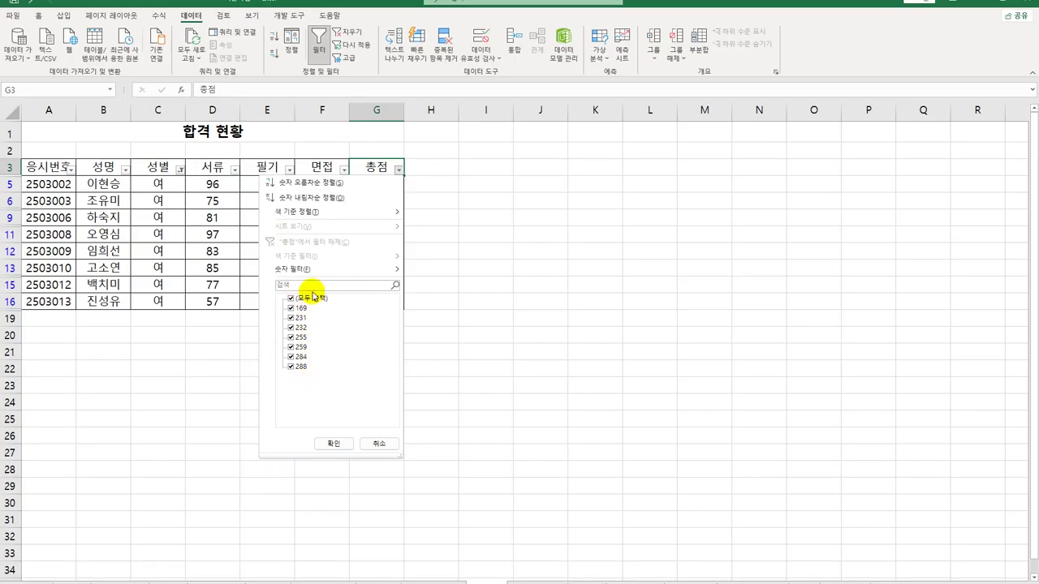
mouse_move(308, 271)
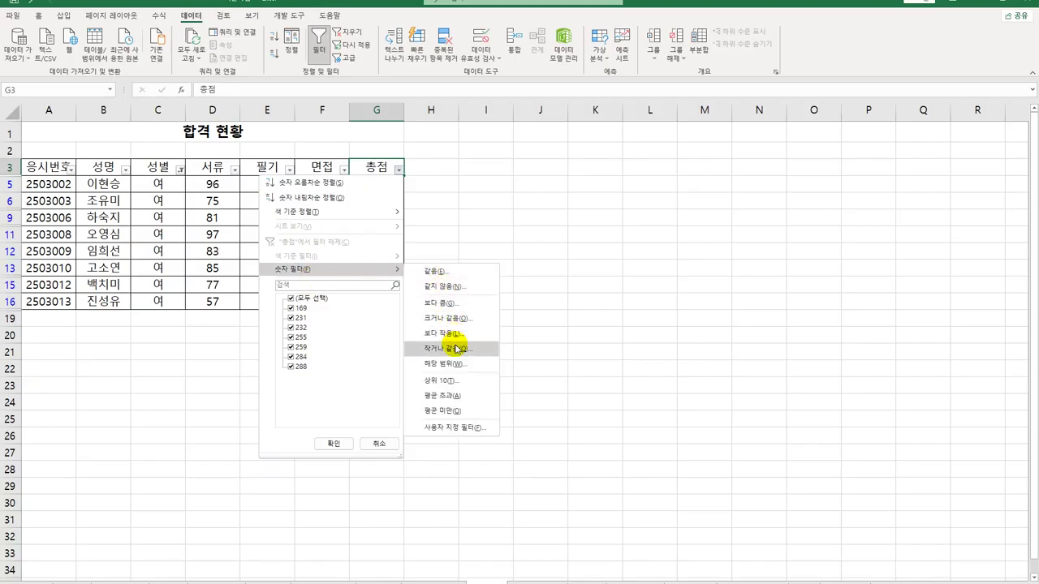
click(457, 320)
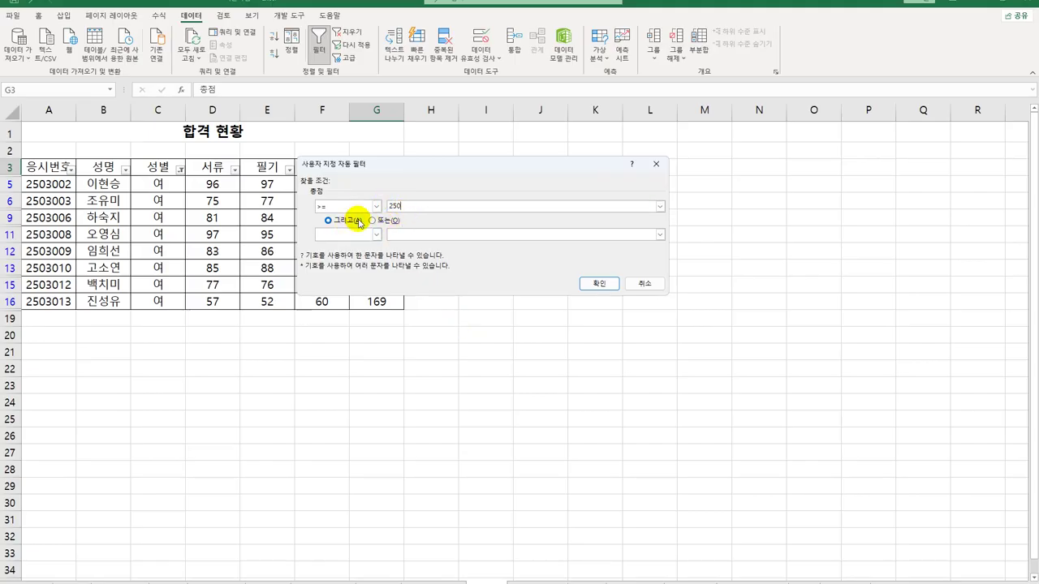
click(598, 283)
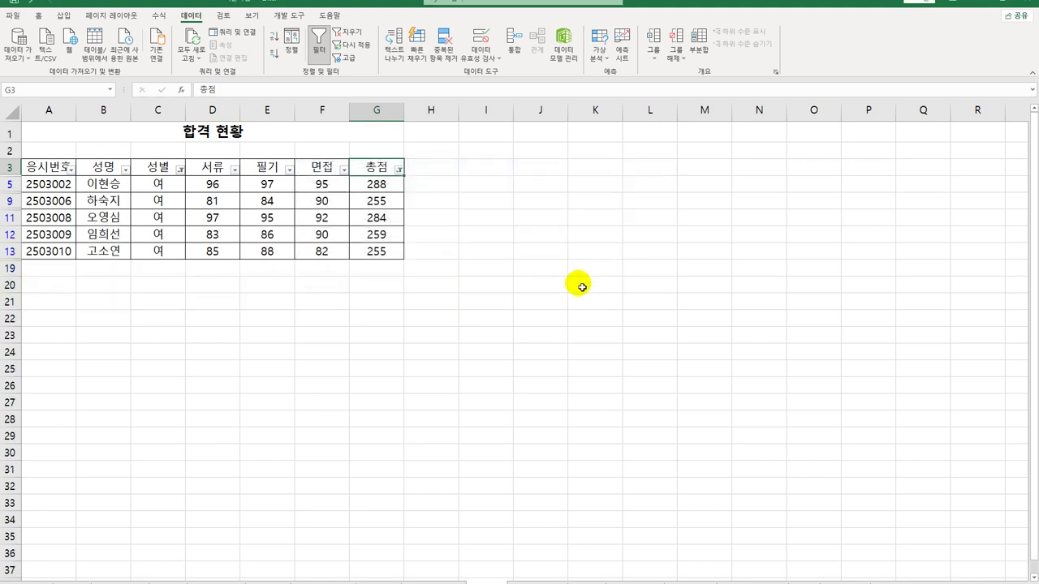
drag(375, 185, 383, 255)
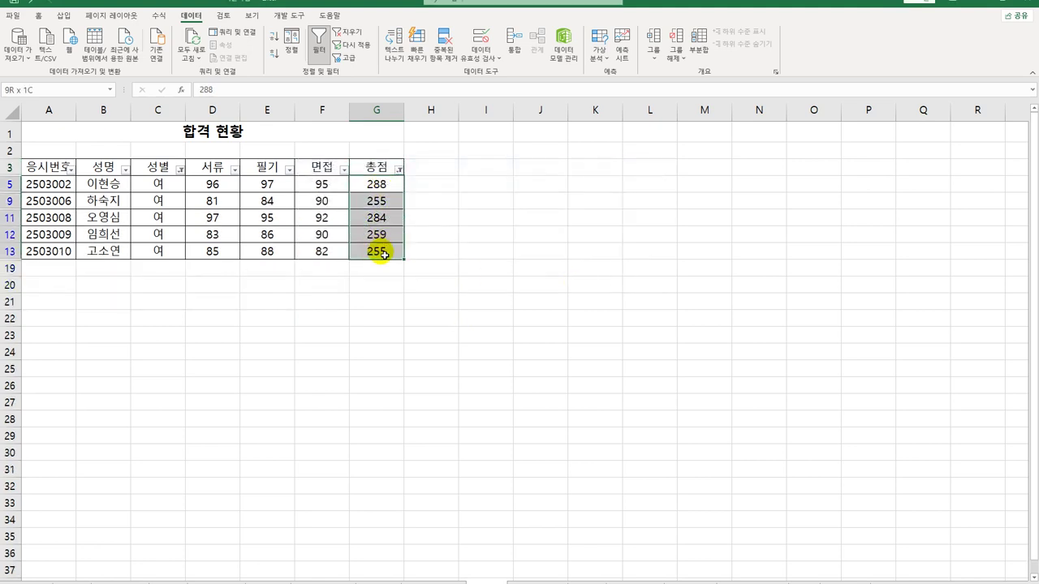
click(383, 255)
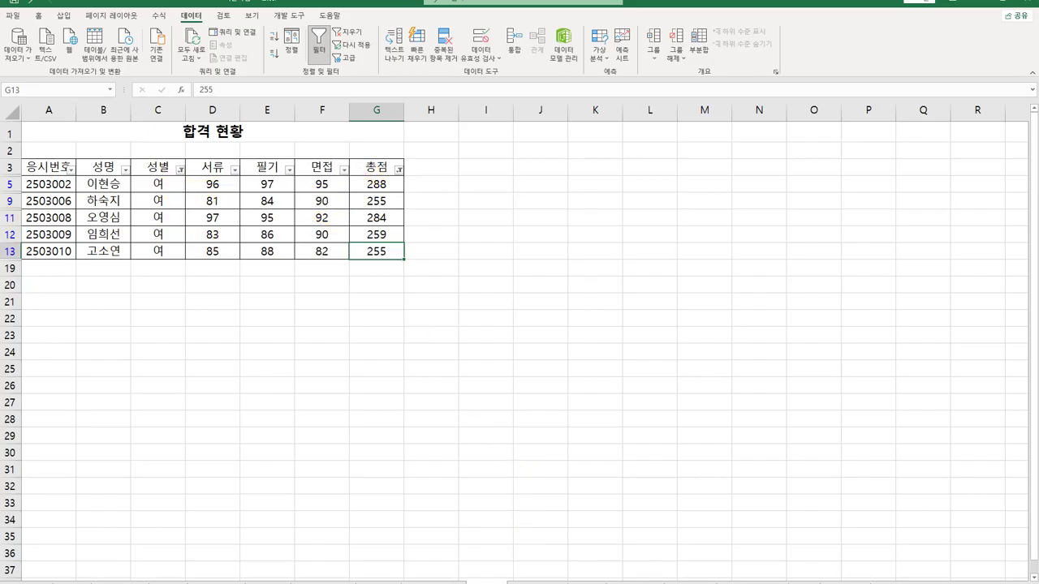
Step: Clear all filter conditions from the 합격 현황 table and turn off filtering for its header row
key(ctrl+Home)
key(ctrl+End)
click(259, 171)
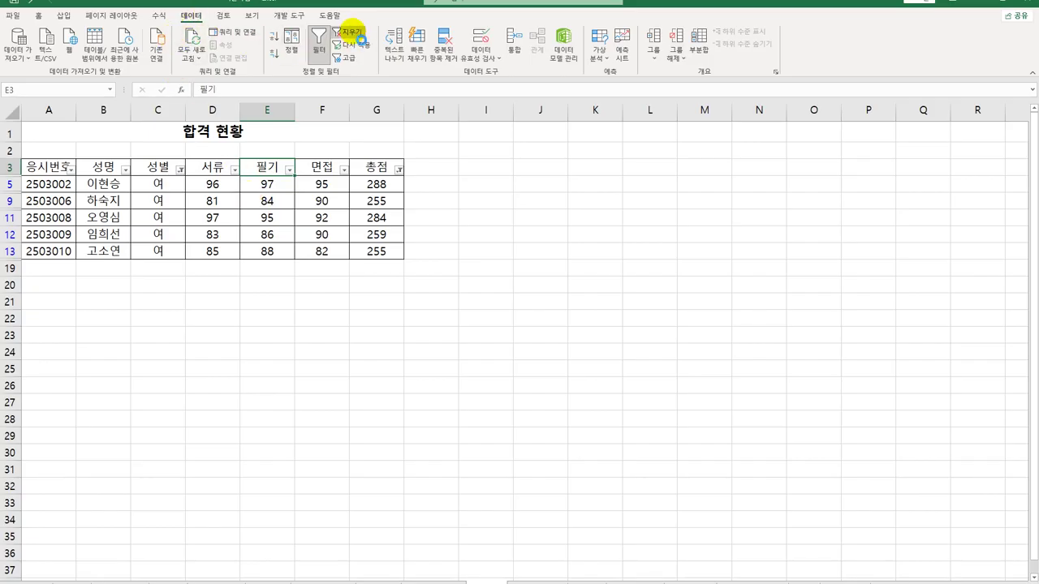
click(351, 33)
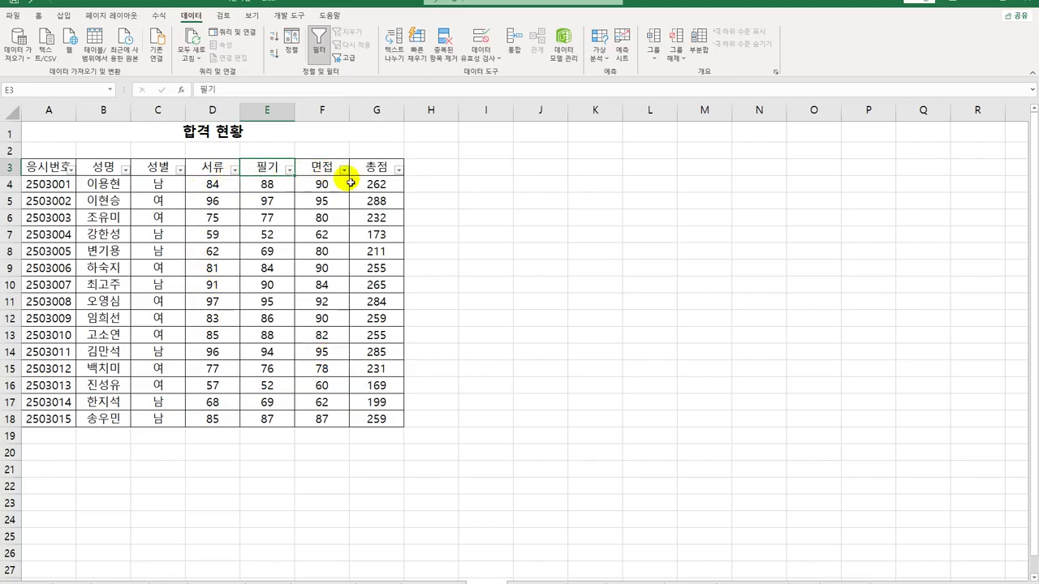
click(320, 50)
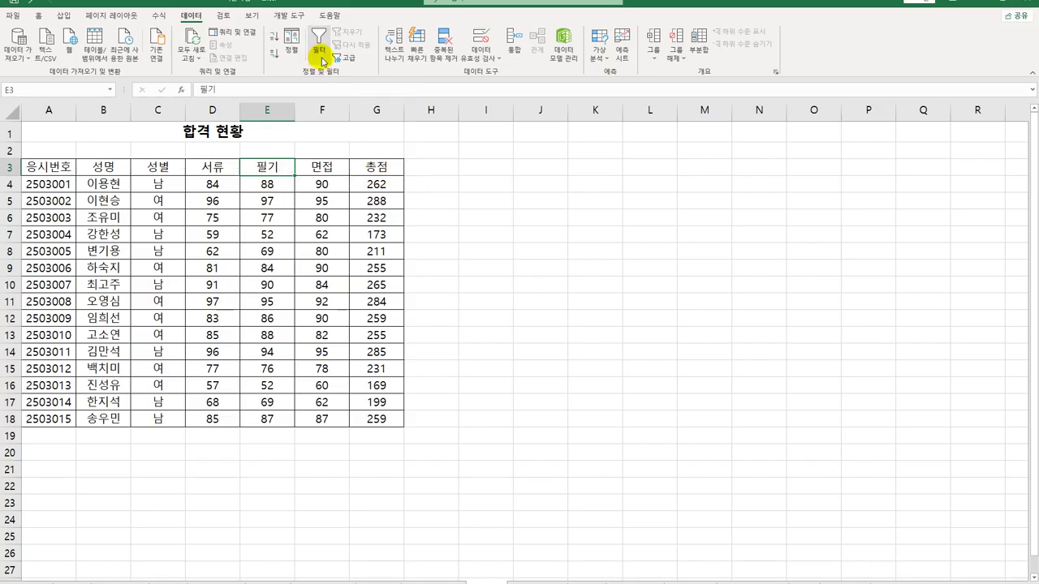
click(369, 175)
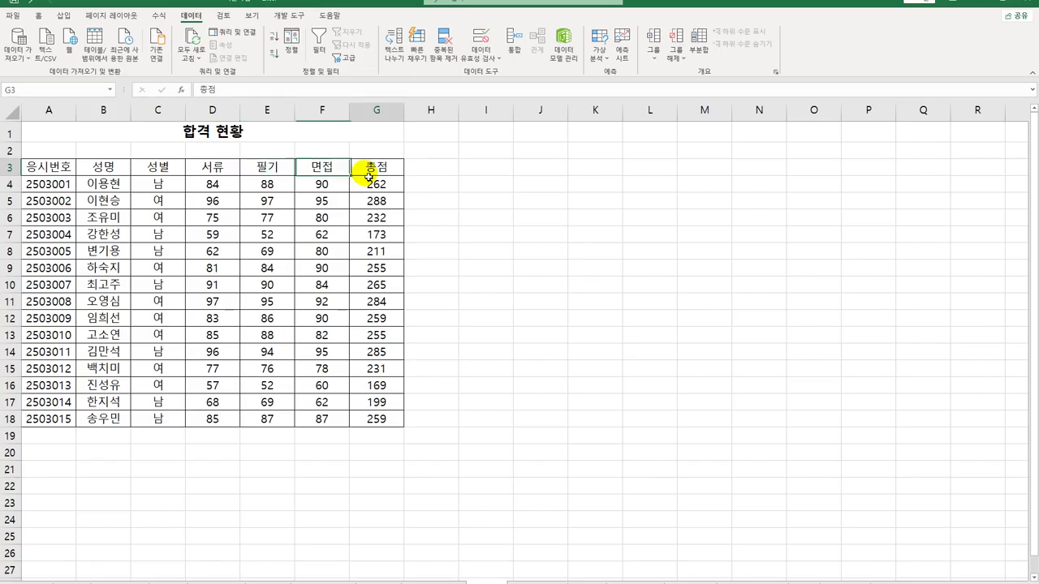